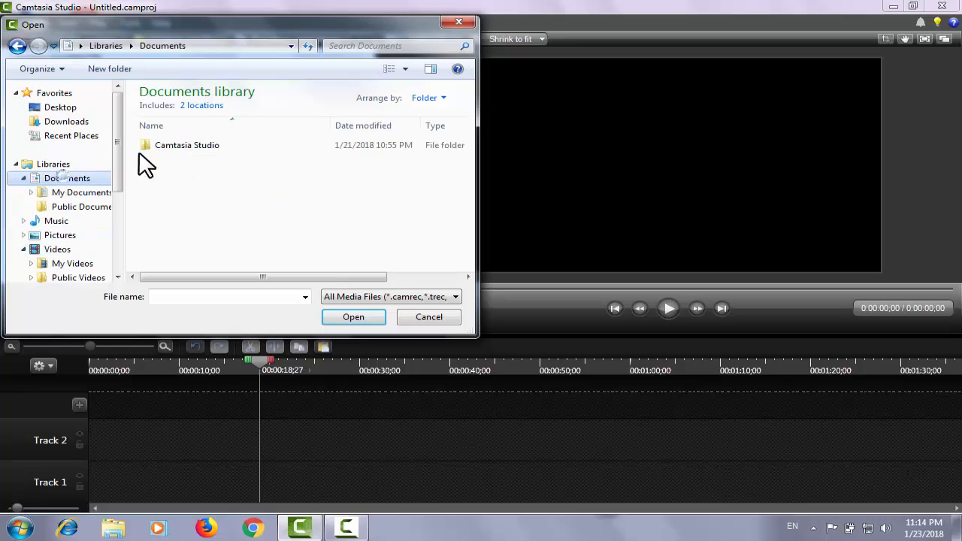
# Import the capture-1 recording from the Camtasia Studio documents folder and place it at the start of the timeline
pyautogui.doubleClick(167, 150)
pyautogui.click(180, 180)
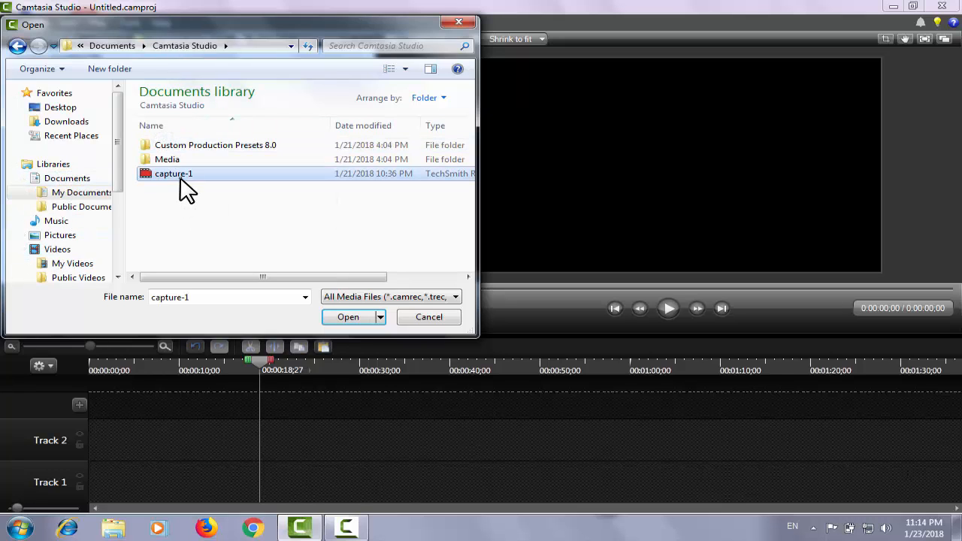
pyautogui.click(349, 317)
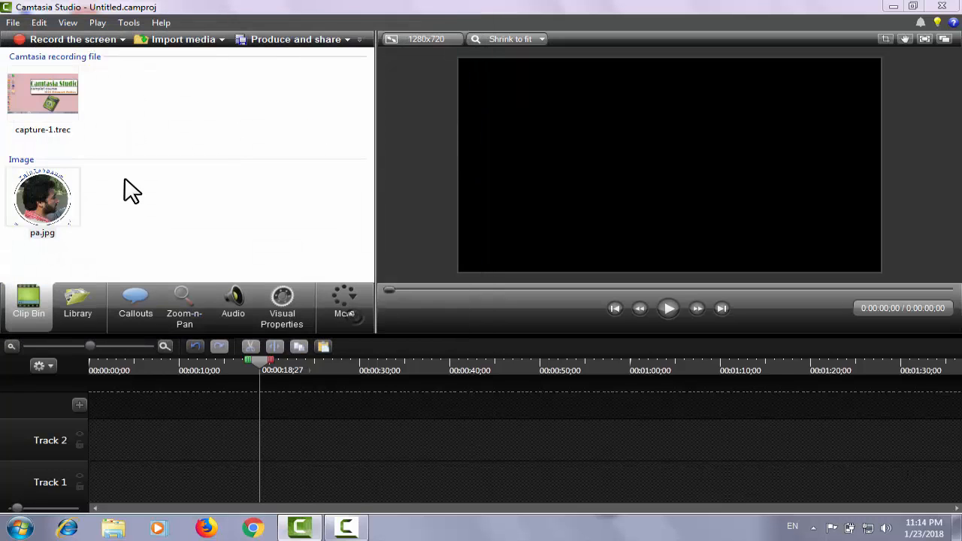
pyautogui.click(50, 102)
pyautogui.moveTo(50, 102); pyautogui.dragTo(125, 476)
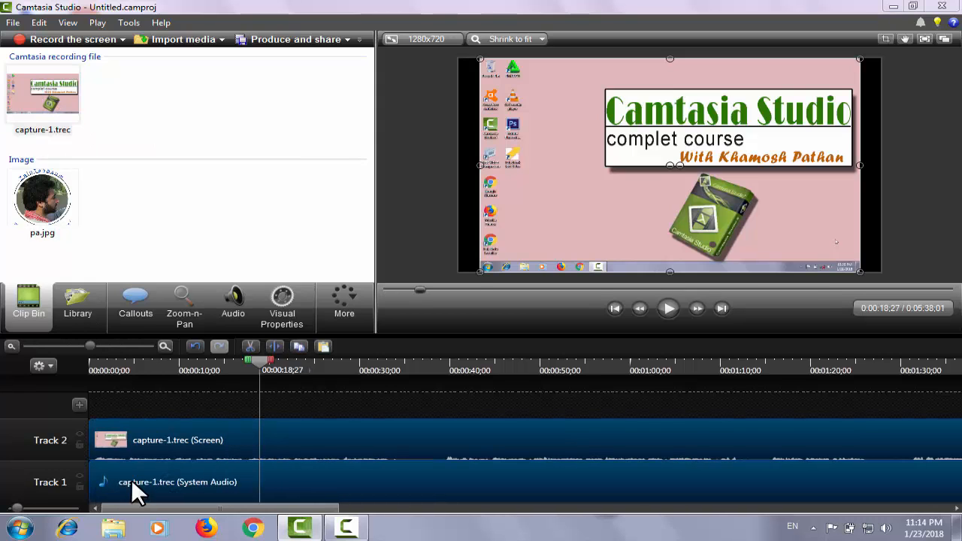
# Delete the capture-1 system audio clip from Track 1 and move the screen clip down from Track 2 to Track 1
pyautogui.click(146, 482)
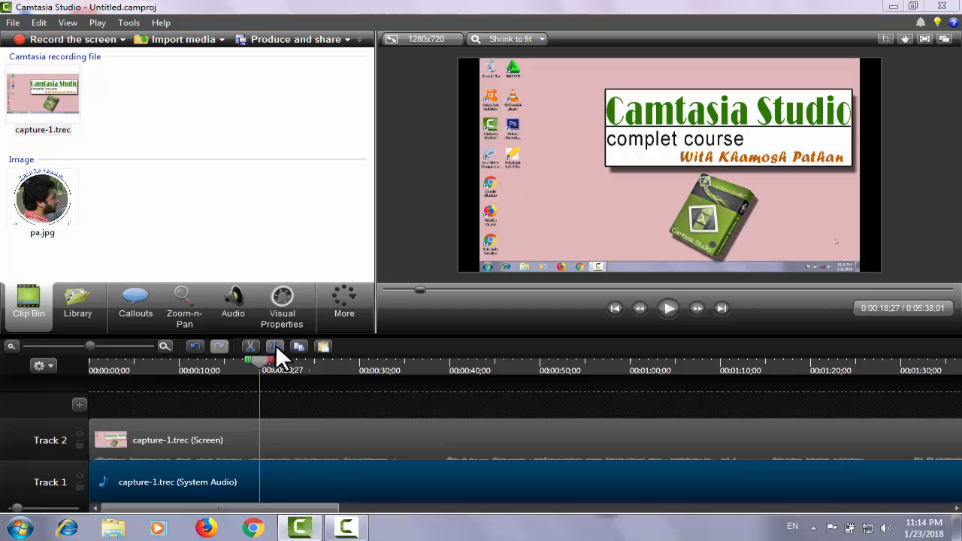
pyautogui.click(212, 430)
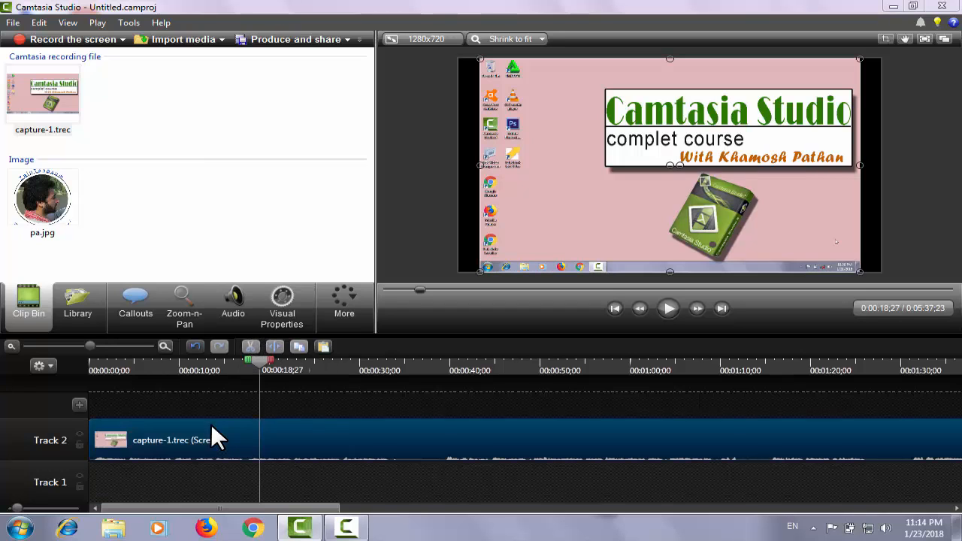
pyautogui.moveTo(212, 428); pyautogui.dragTo(200, 481)
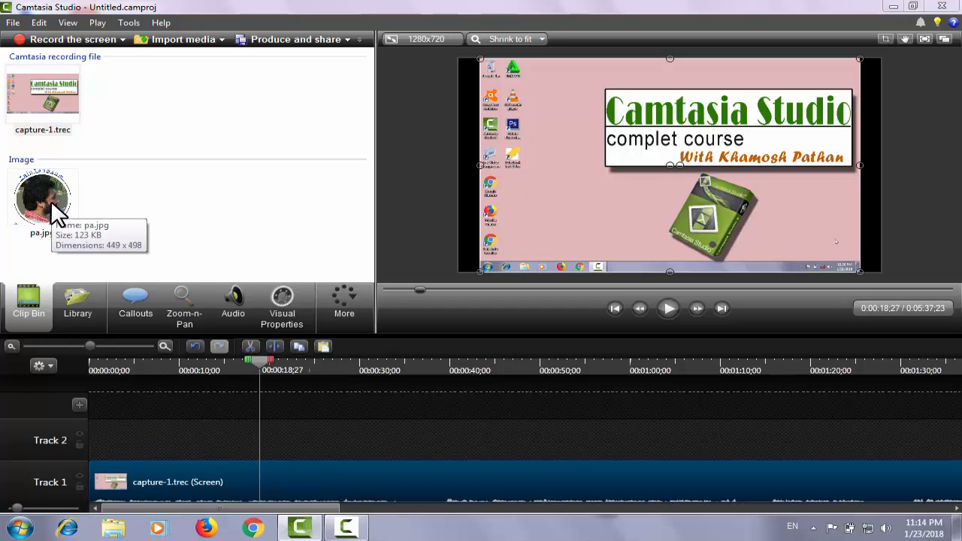
# Place pa.jpg on Track 2, lasting until about 57 seconds, and shrink it into the upper-right corner of the video frame
pyautogui.moveTo(54, 205); pyautogui.dragTo(587, 488)
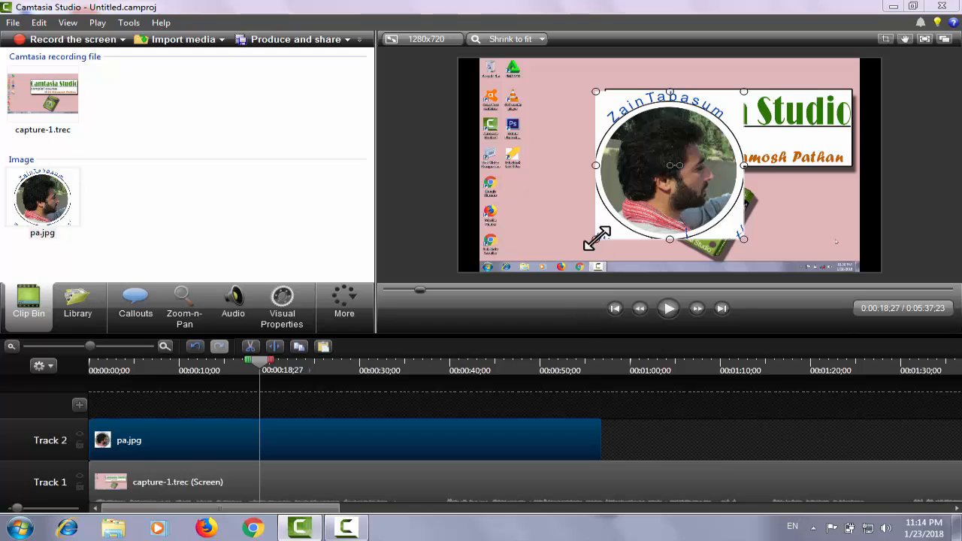
pyautogui.moveTo(596, 237); pyautogui.dragTo(834, 76)
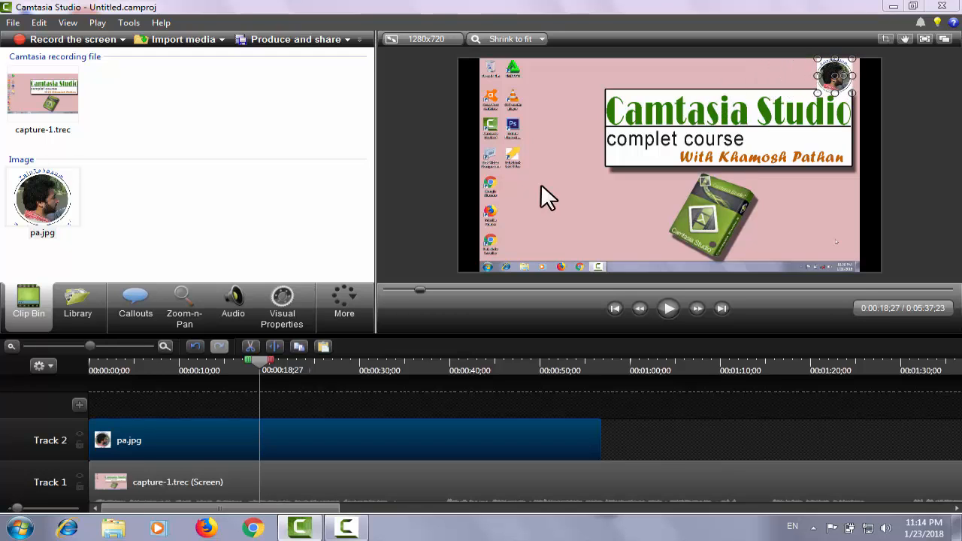
# Stretch the screen recording sideways to fill the full canvas width, and move the pa.jpg image out to the canvas's upper-right corner
pyautogui.click(488, 470)
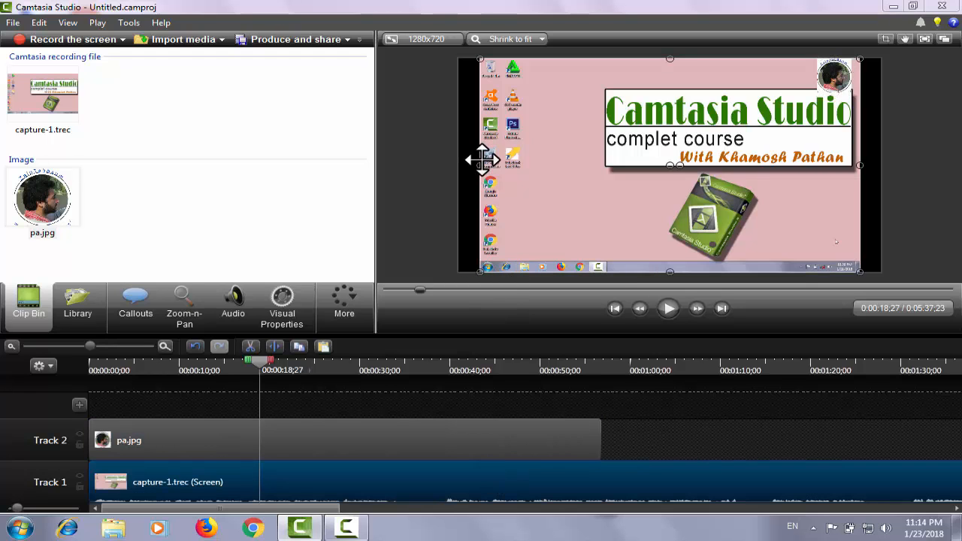
pyautogui.moveTo(481, 164); pyautogui.dragTo(451, 164)
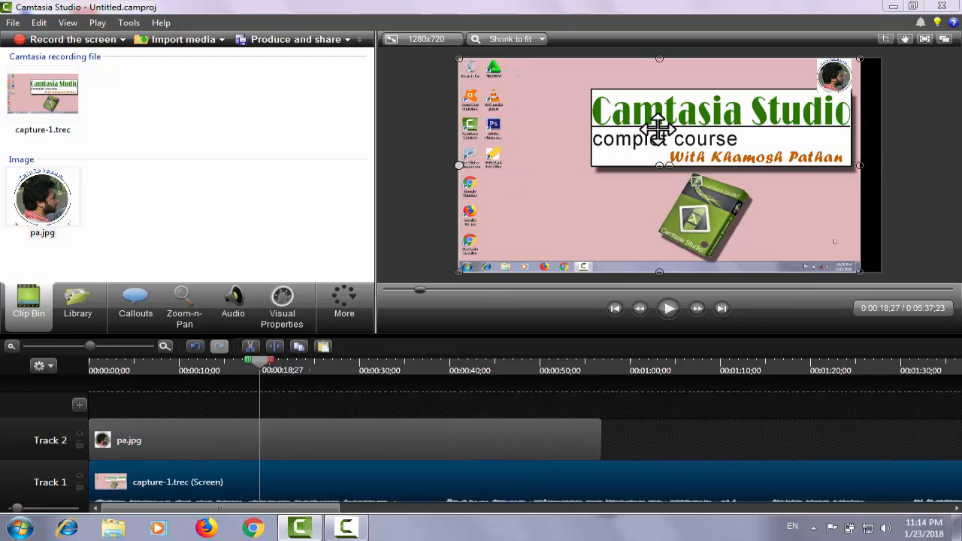
pyautogui.moveTo(857, 166); pyautogui.dragTo(879, 166)
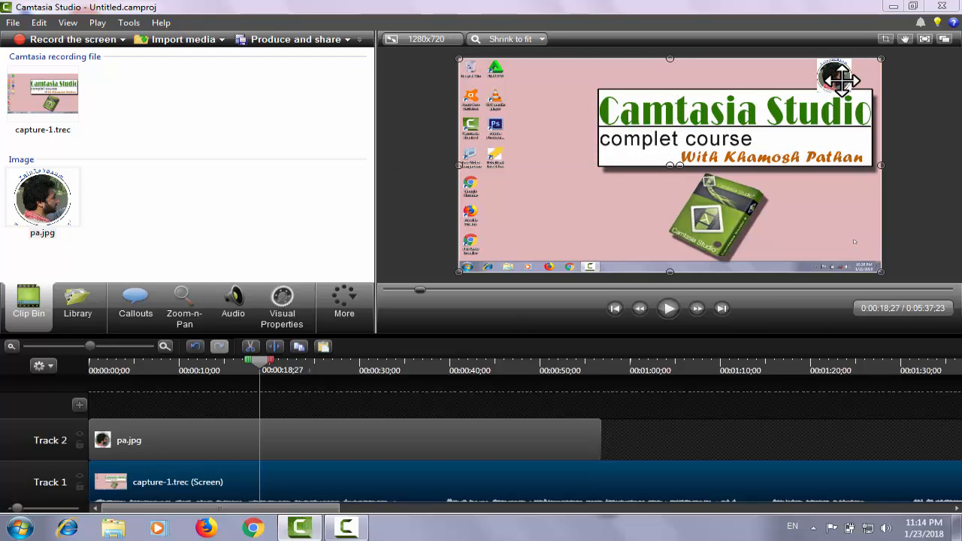
pyautogui.moveTo(836, 76); pyautogui.dragTo(861, 77)
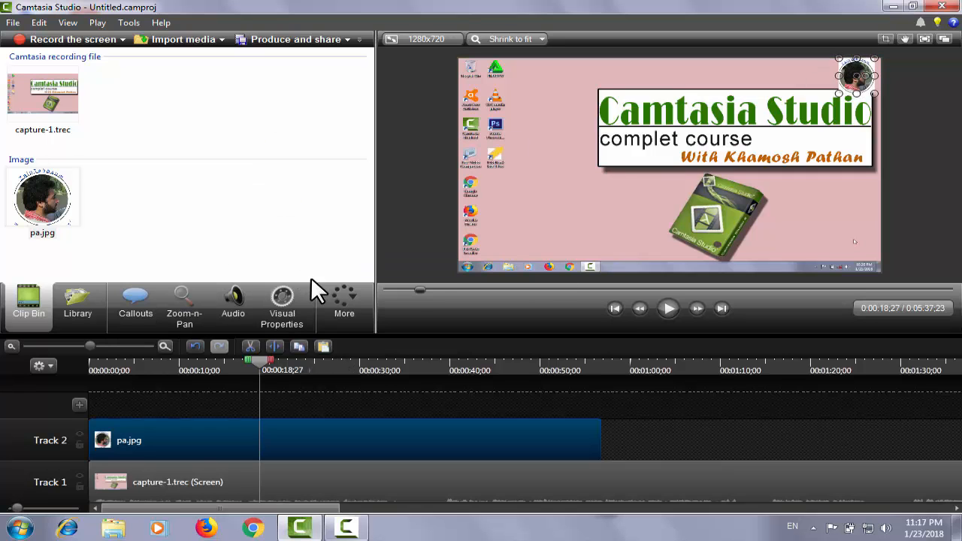
# Set the pa.jpg image's scale to 27%, and try an opacity of 63% before restoring it to 100%
pyautogui.click(283, 323)
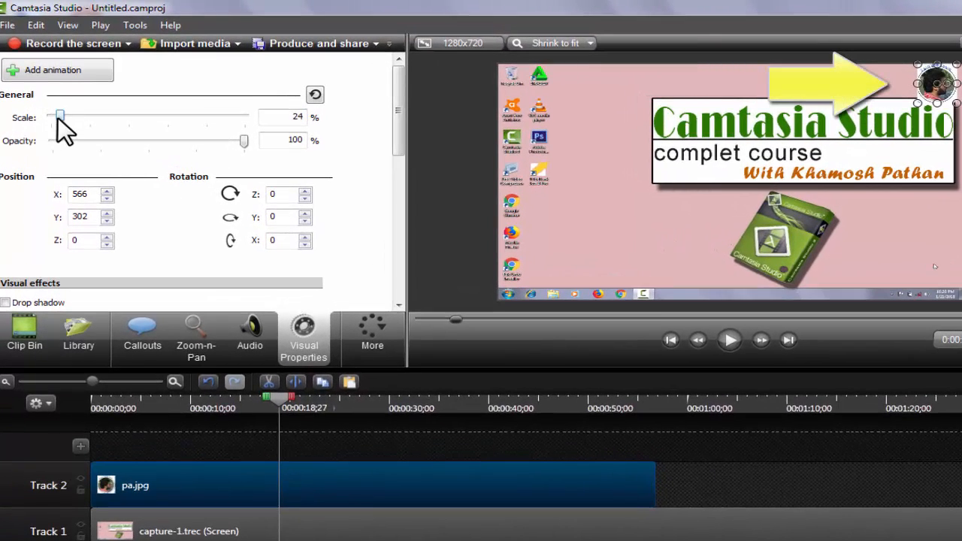
pyautogui.moveTo(60, 118)
pyautogui.mouseDown()
pyautogui.moveTo(74, 118)
pyautogui.moveTo(61, 118)
pyautogui.mouseUp()
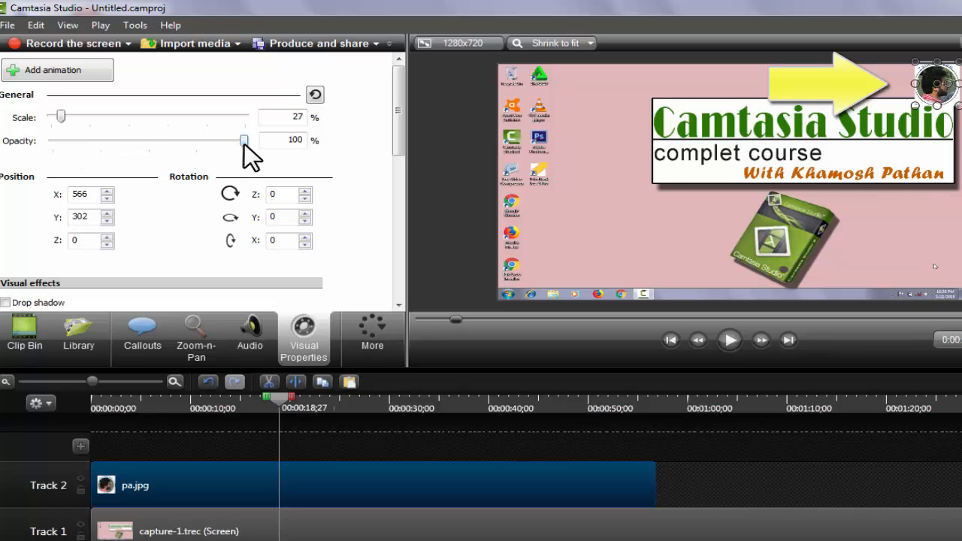
pyautogui.moveTo(244, 143); pyautogui.dragTo(190, 150)
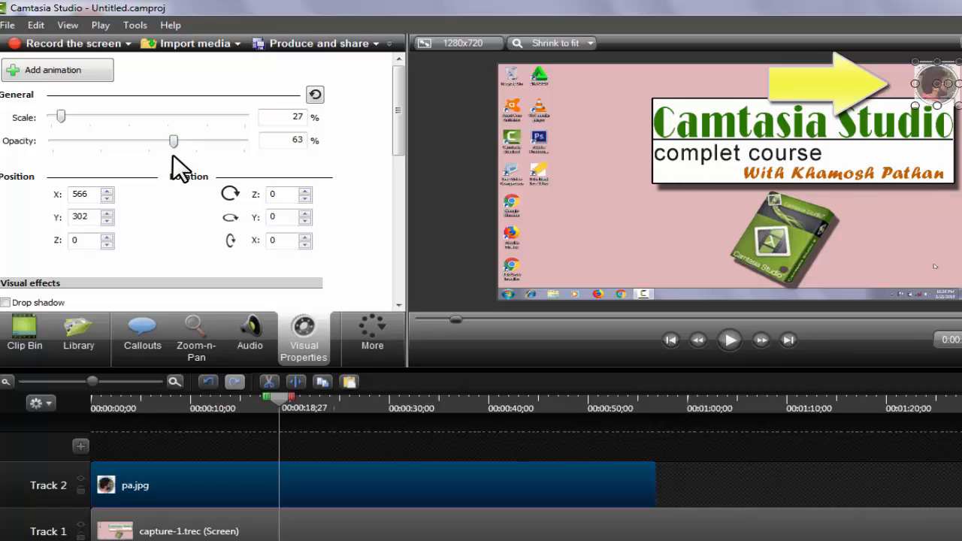
pyautogui.moveTo(174, 142); pyautogui.dragTo(254, 145)
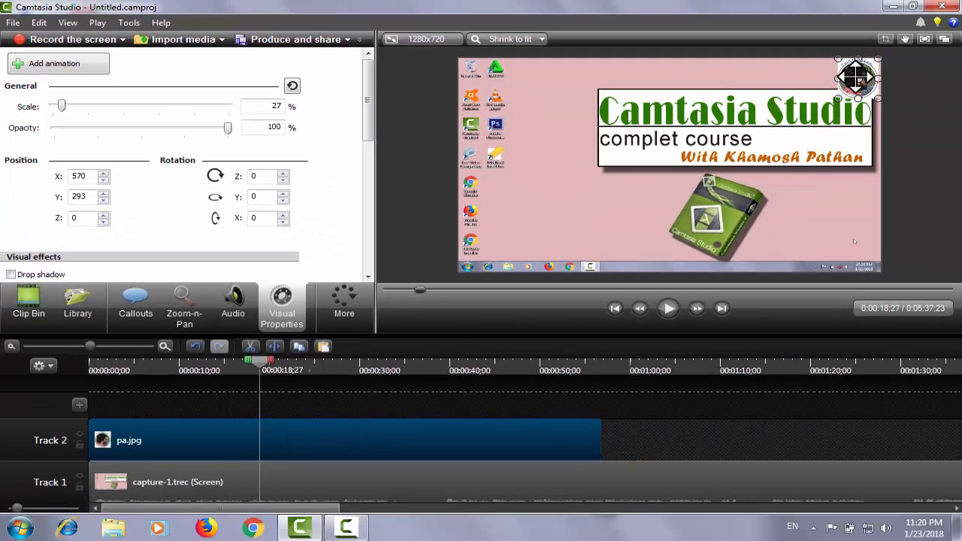
# Try the pa.jpg image at the top centre and lower middle of the canvas, and return it to the upper-right corner
pyautogui.moveTo(855, 77); pyautogui.dragTo(669, 86)
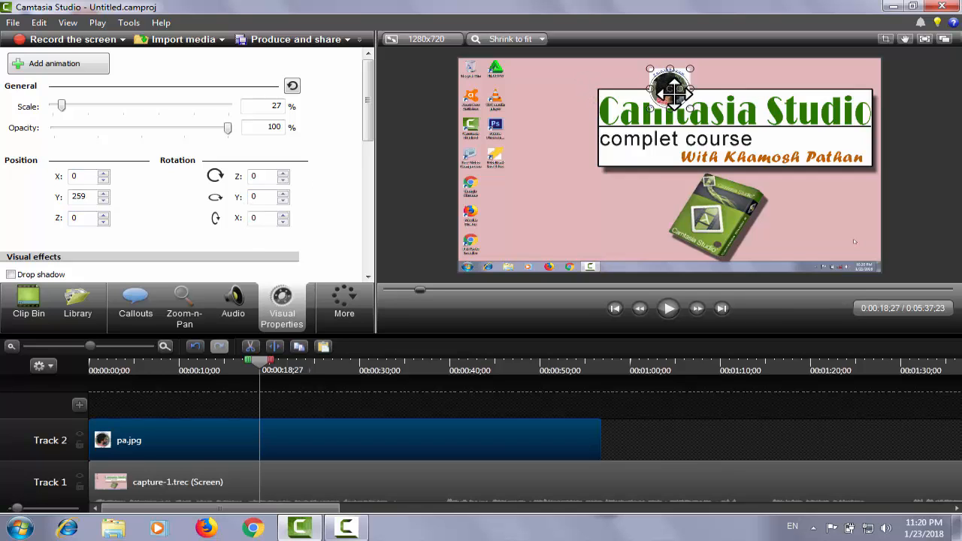
pyautogui.moveTo(671, 90); pyautogui.dragTo(656, 218)
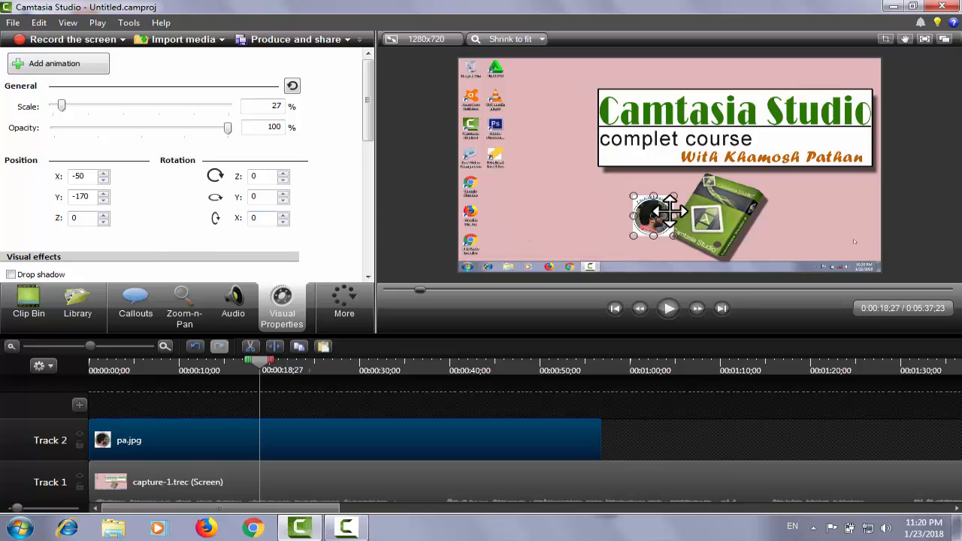
pyautogui.moveTo(653, 217); pyautogui.dragTo(858, 80)
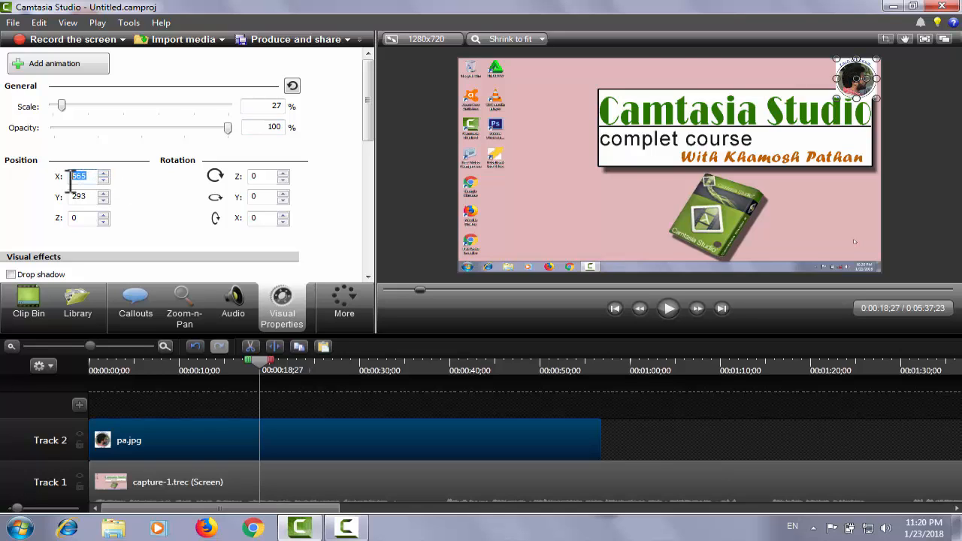
# Try an X position of 457 for the image, and move it back to the canvas's upper-right corner at about X 560, Y 293
pyautogui.write('4576')
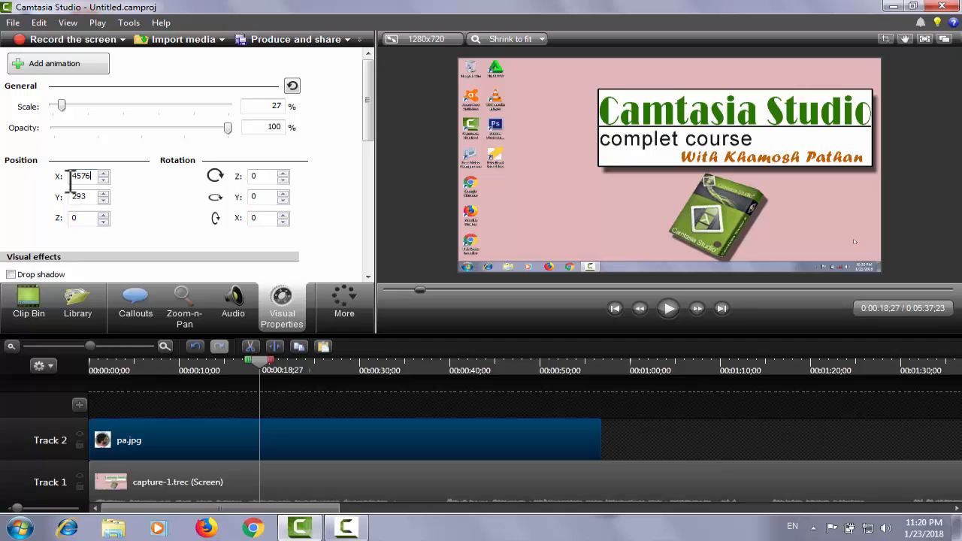
pyautogui.press('BackSpace')
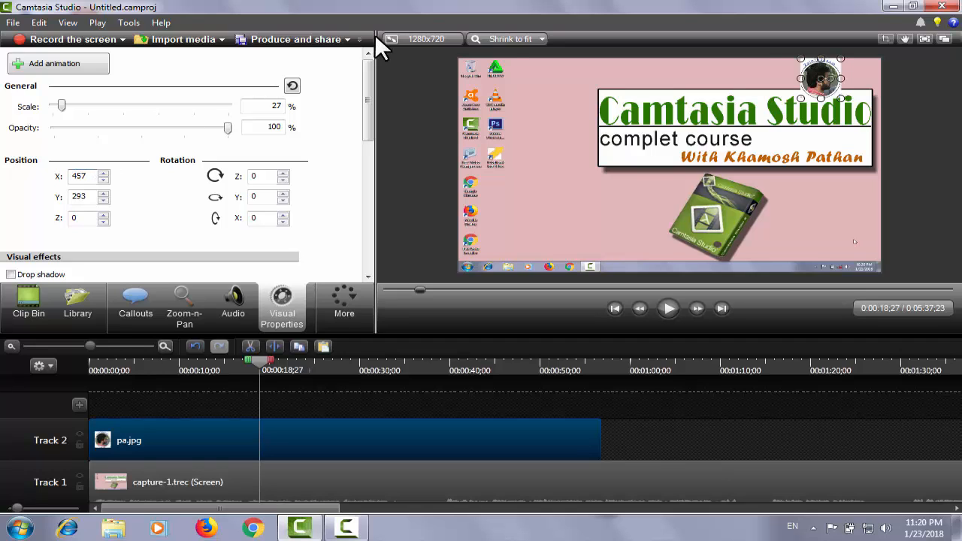
pyautogui.moveTo(822, 79); pyautogui.dragTo(856, 77)
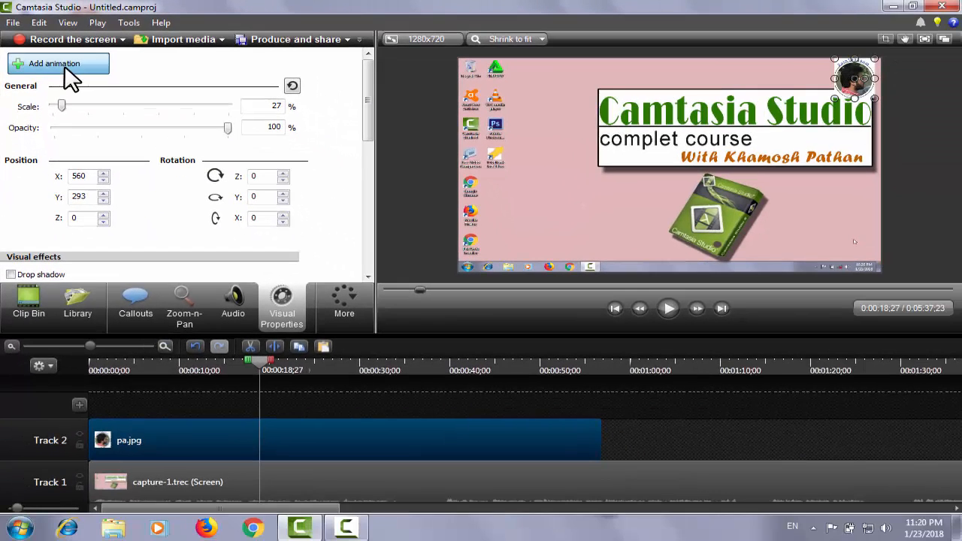
# Add an animation to the pa.jpg clip at 0:00:18;27 with a Y rotation of 720, and extend its end to about 20 seconds
pyautogui.click(120, 126)
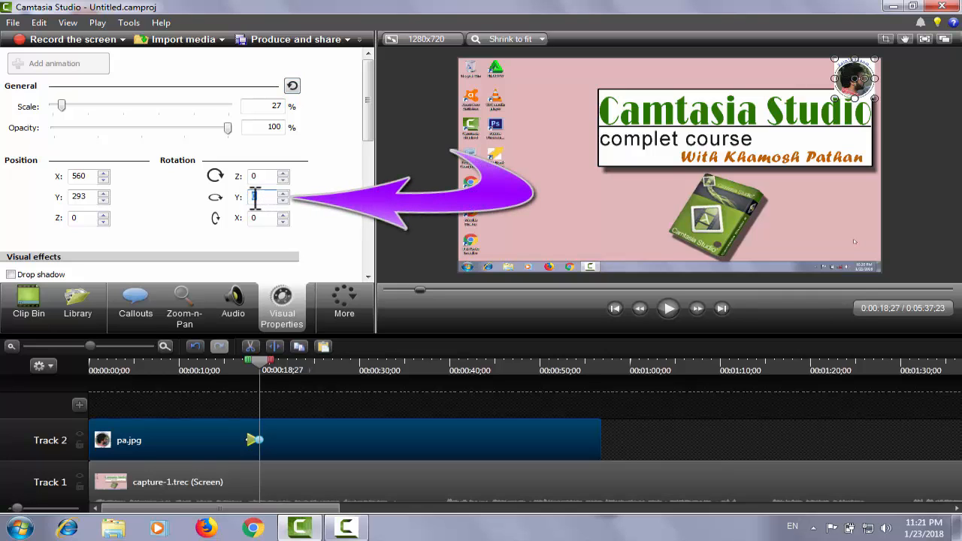
pyautogui.write('72')
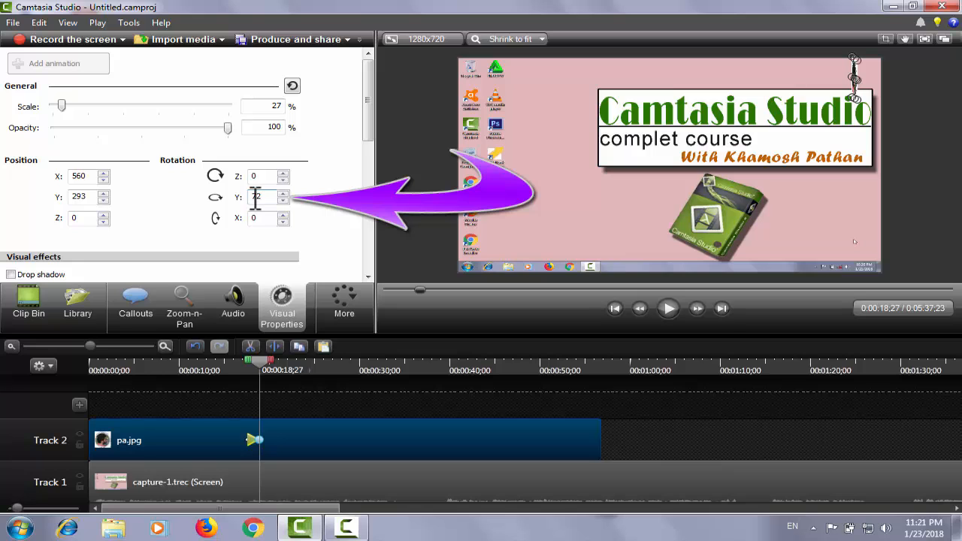
pyautogui.write('0')
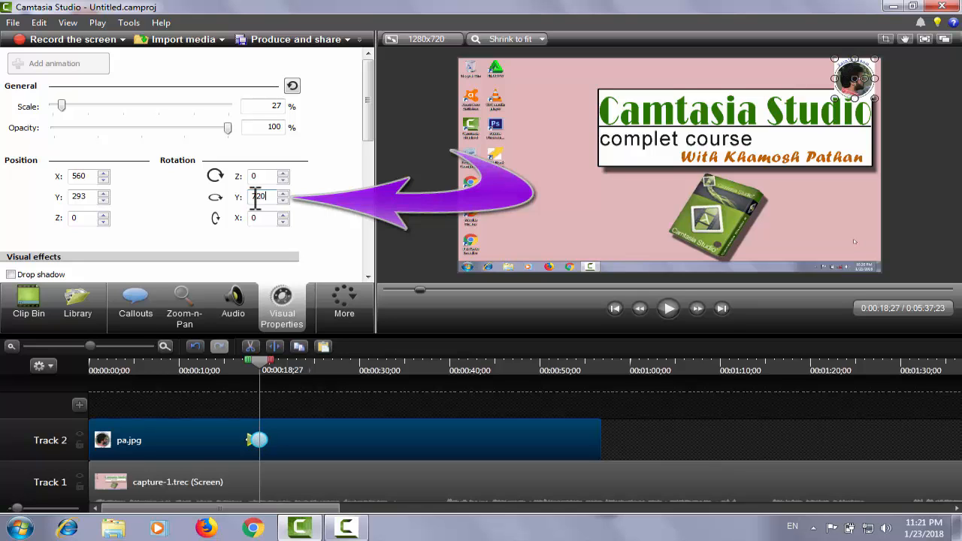
pyautogui.click(257, 440)
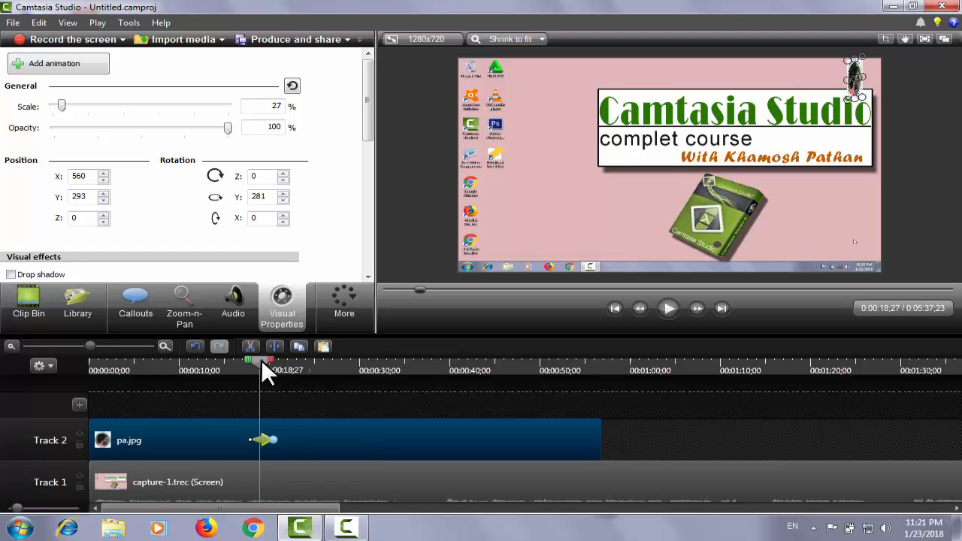
# Play back the Y rotation animation from 0:00:17;17 and stop the playback after it
pyautogui.moveTo(263, 372); pyautogui.dragTo(251, 376)
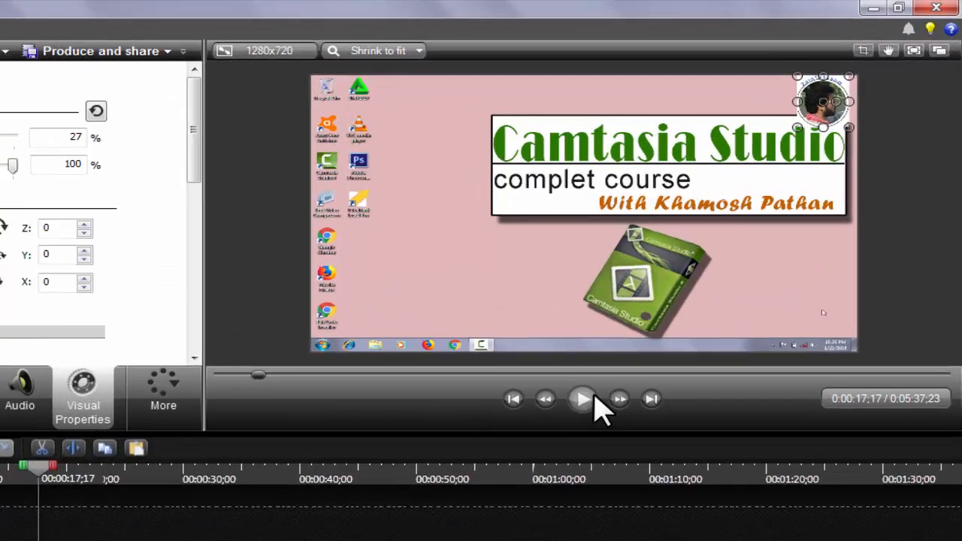
pyautogui.click(585, 399)
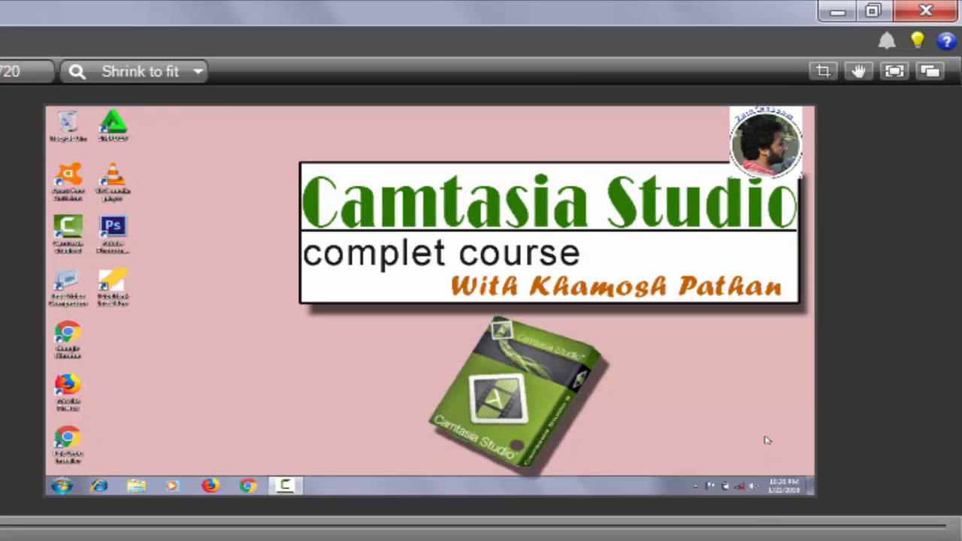
pyautogui.click(557, 430)
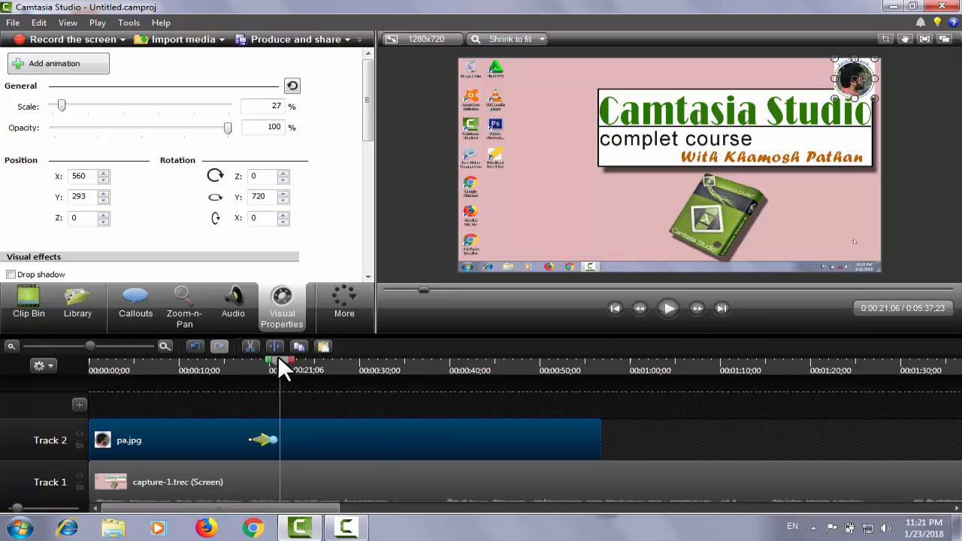
# Add a slightly lengthened second animation to the pa.jpg clip at 0:00:32;08 with an X rotation of 720, and play it back
pyautogui.click(380, 370)
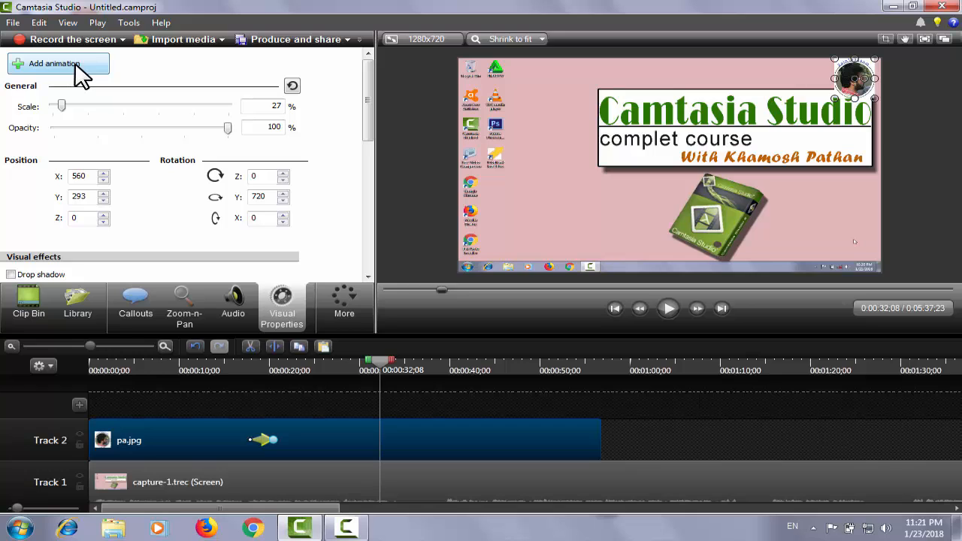
pyautogui.click(76, 65)
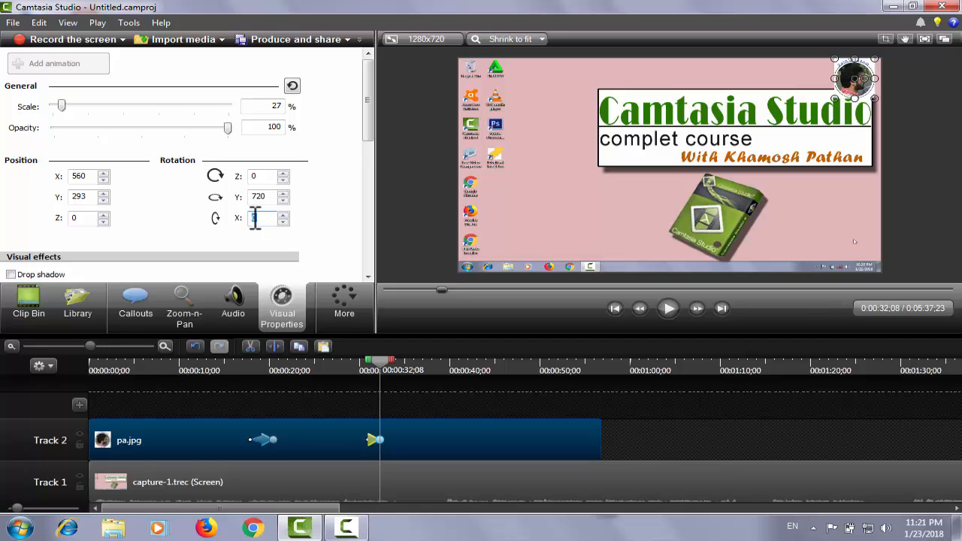
pyautogui.write('720')
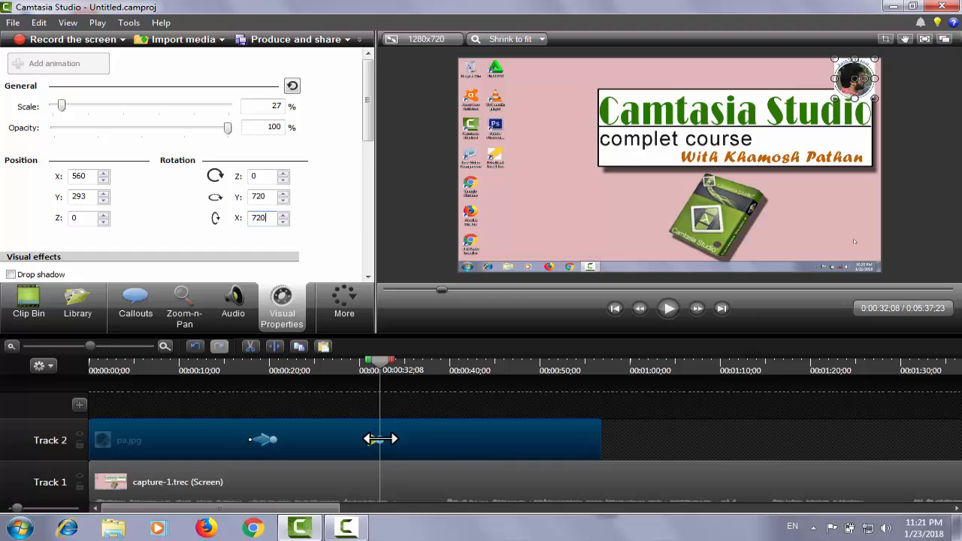
pyautogui.moveTo(380, 439); pyautogui.dragTo(384, 440)
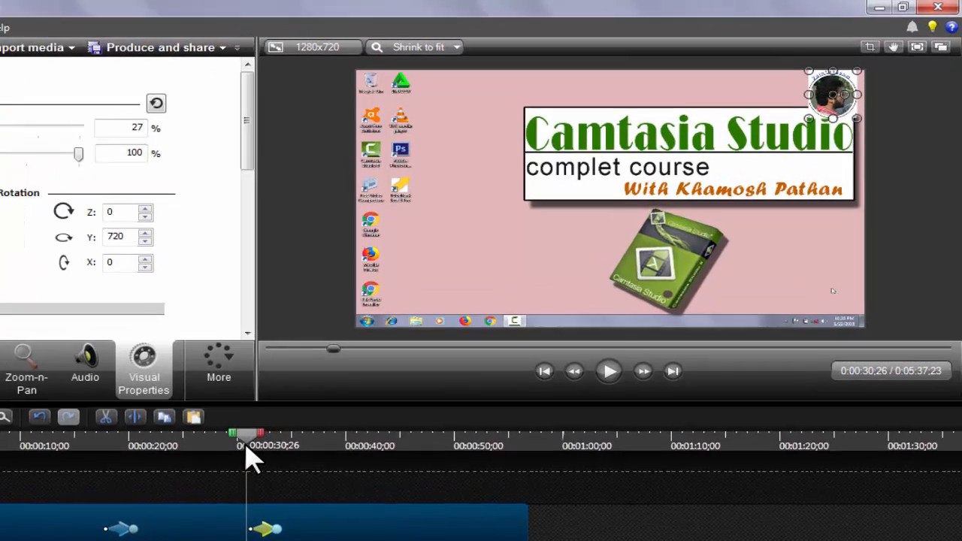
pyautogui.press('space')
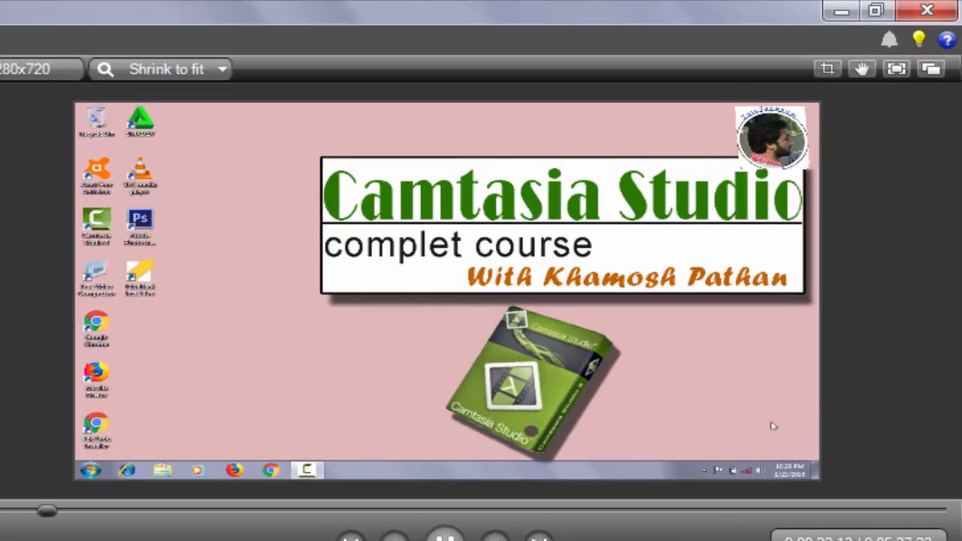
pyautogui.click(445, 537)
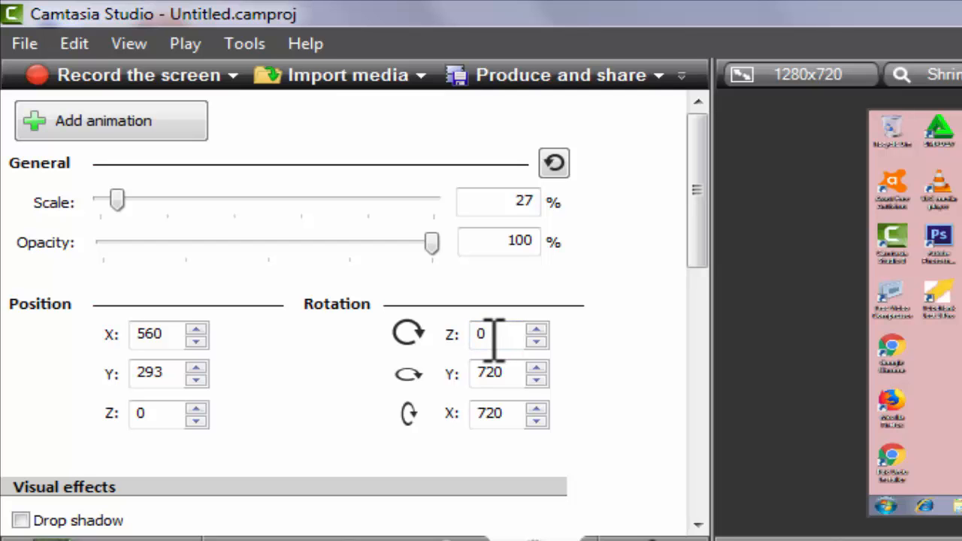
# Enable a drop shadow with distance 24 on the logo image and move the image to about X -233, Y -131
pyautogui.click(485, 333)
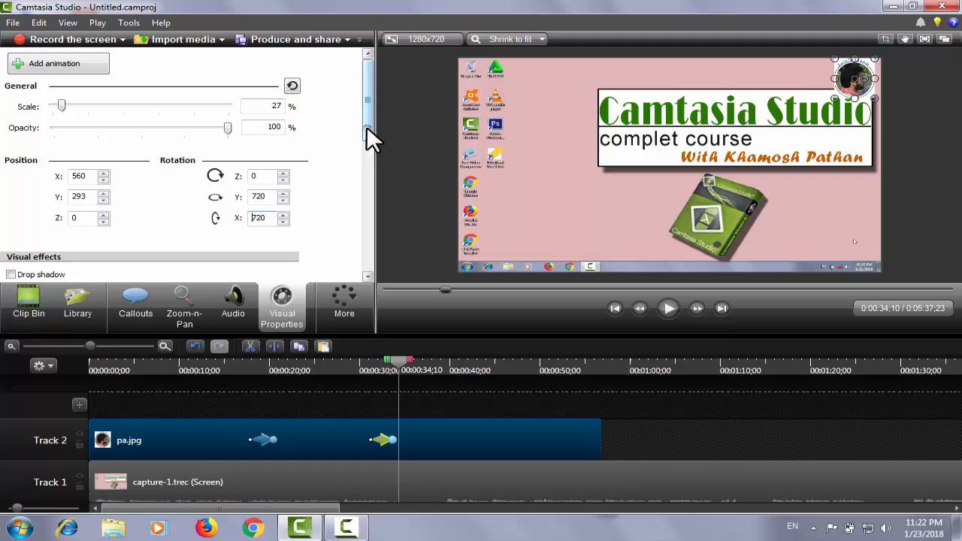
pyautogui.moveTo(696, 242); pyautogui.dragTo(696, 308)
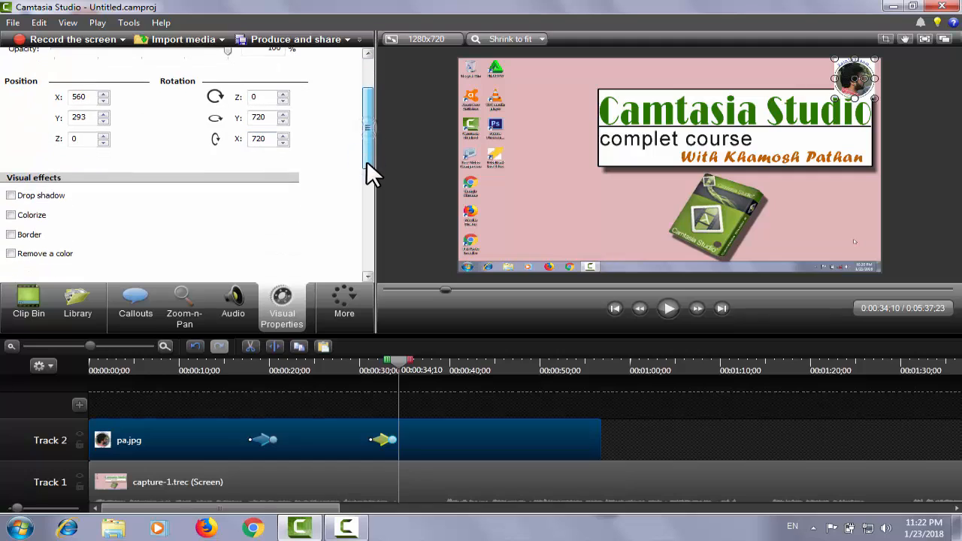
pyautogui.moveTo(367, 166); pyautogui.dragTo(368, 167)
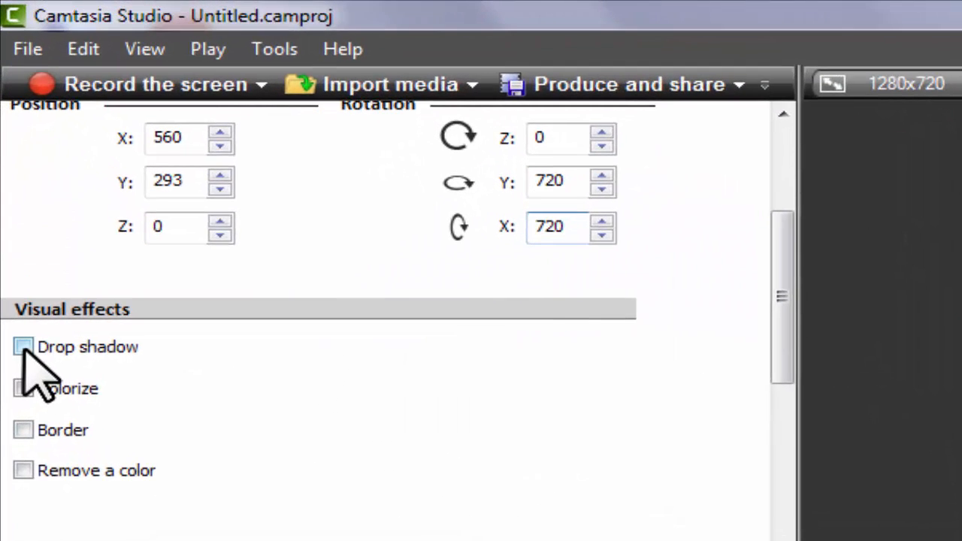
pyautogui.click(23, 346)
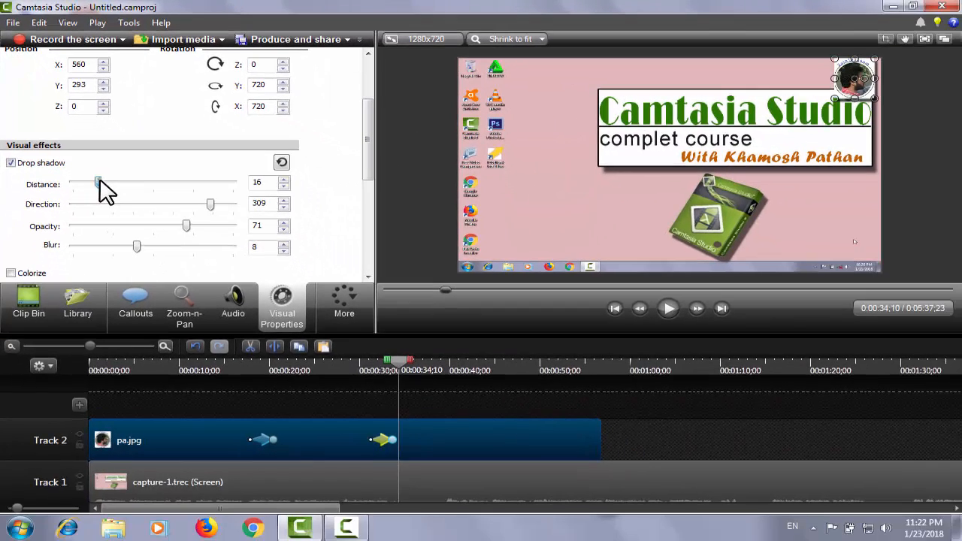
pyautogui.moveTo(106, 190)
pyautogui.mouseDown()
pyautogui.moveTo(118, 191)
pyautogui.moveTo(74, 185)
pyautogui.moveTo(124, 182)
pyautogui.moveTo(117, 193)
pyautogui.mouseUp()
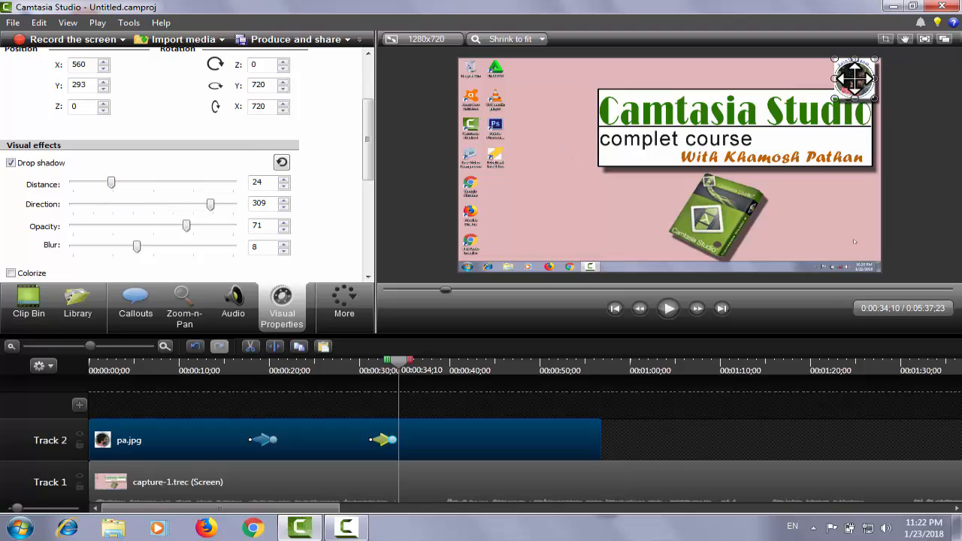
pyautogui.moveTo(855, 78); pyautogui.dragTo(591, 204)
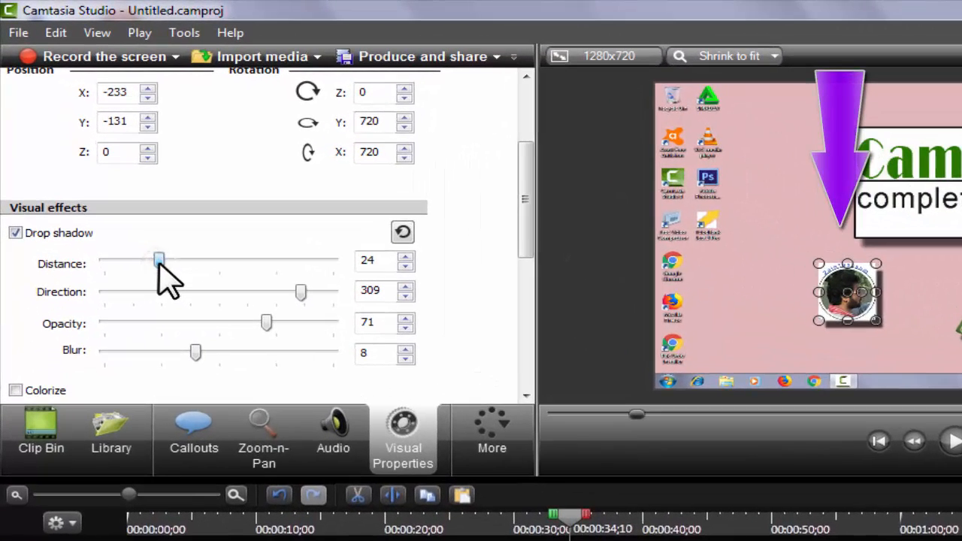
# Set the image's drop shadow to distance 23, direction 335, opacity 46 and blur 18
pyautogui.moveTo(158, 262)
pyautogui.mouseDown()
pyautogui.moveTo(131, 263)
pyautogui.moveTo(179, 265)
pyautogui.moveTo(136, 272)
pyautogui.moveTo(157, 271)
pyautogui.mouseUp()
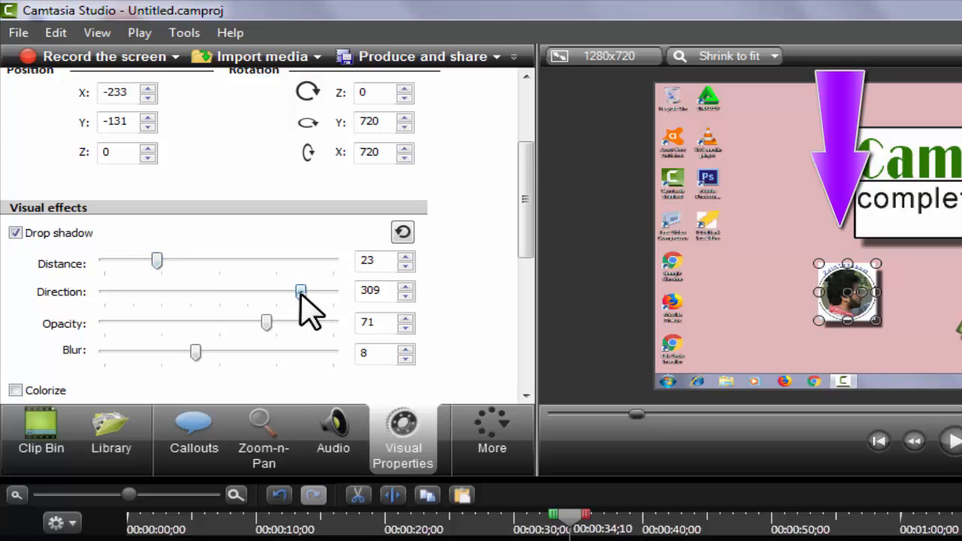
pyautogui.moveTo(301, 291)
pyautogui.mouseDown()
pyautogui.moveTo(224, 291)
pyautogui.moveTo(340, 292)
pyautogui.moveTo(182, 291)
pyautogui.moveTo(306, 291)
pyautogui.mouseUp()
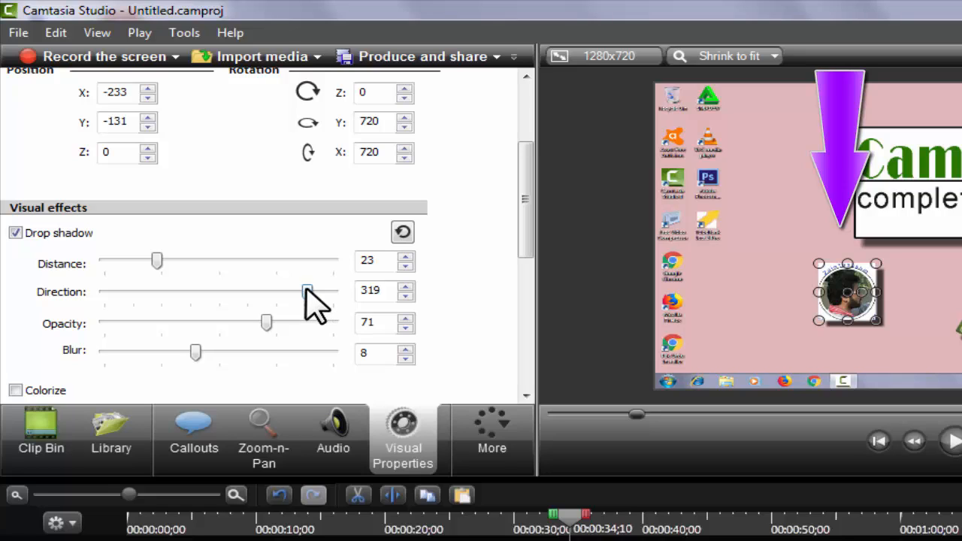
pyautogui.moveTo(307, 292)
pyautogui.mouseDown()
pyautogui.moveTo(183, 292)
pyautogui.moveTo(316, 291)
pyautogui.mouseUp()
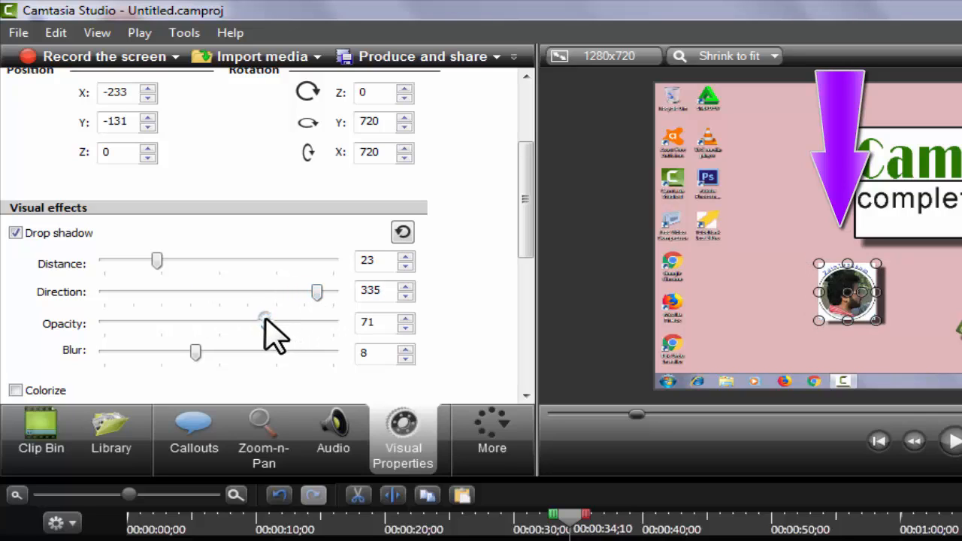
pyautogui.moveTo(264, 323); pyautogui.dragTo(208, 323)
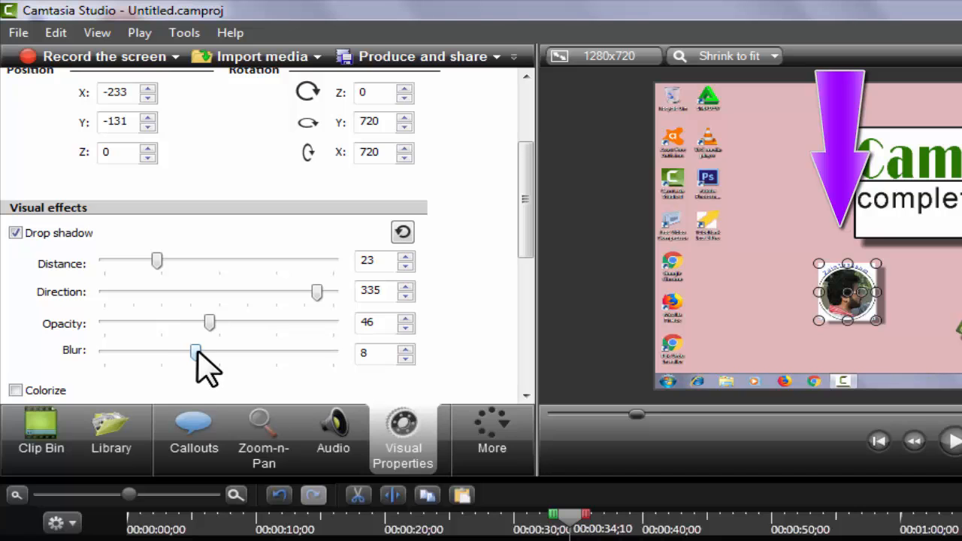
pyautogui.moveTo(197, 354); pyautogui.dragTo(359, 375)
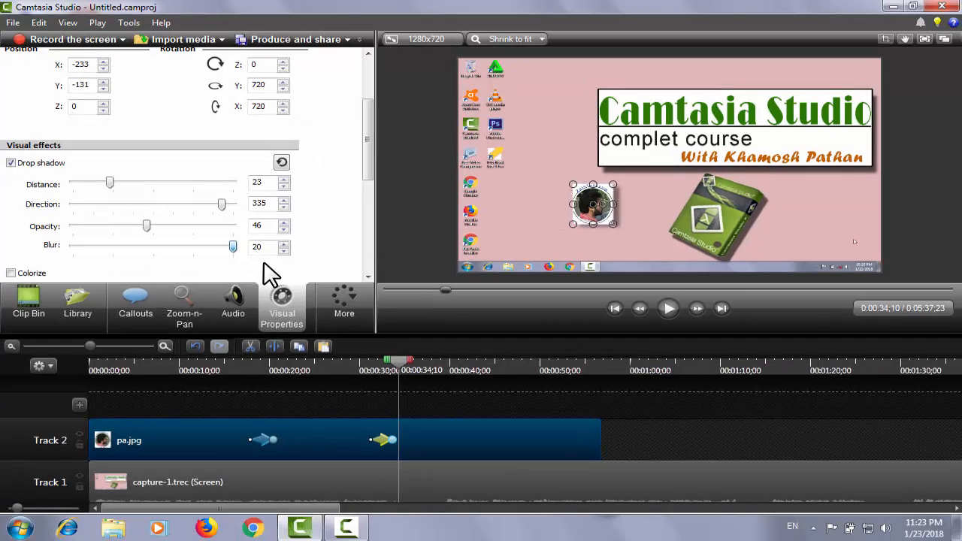
# Colorize the image, trying yellow and settling on a light orange, with the amount set to 82
pyautogui.scroll(-3, 255, 275)
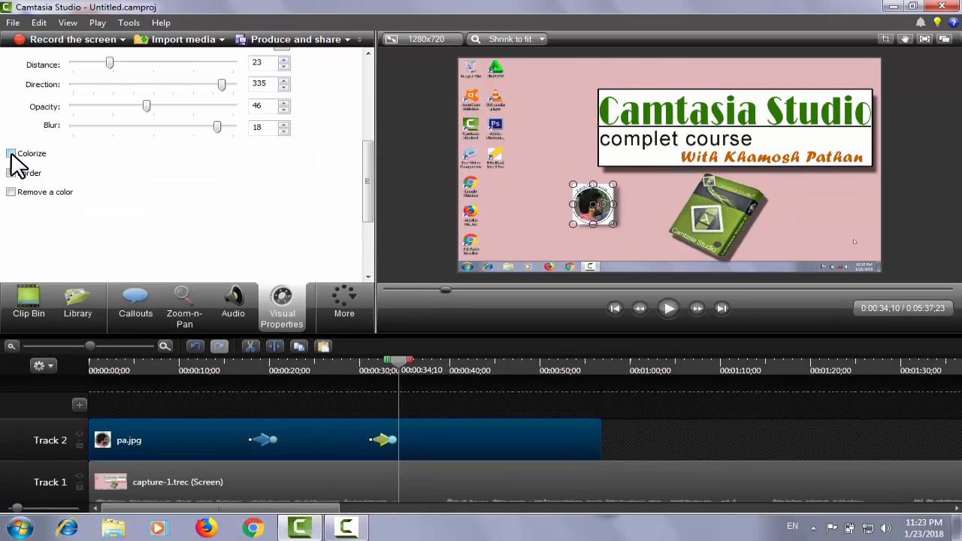
pyautogui.click(11, 154)
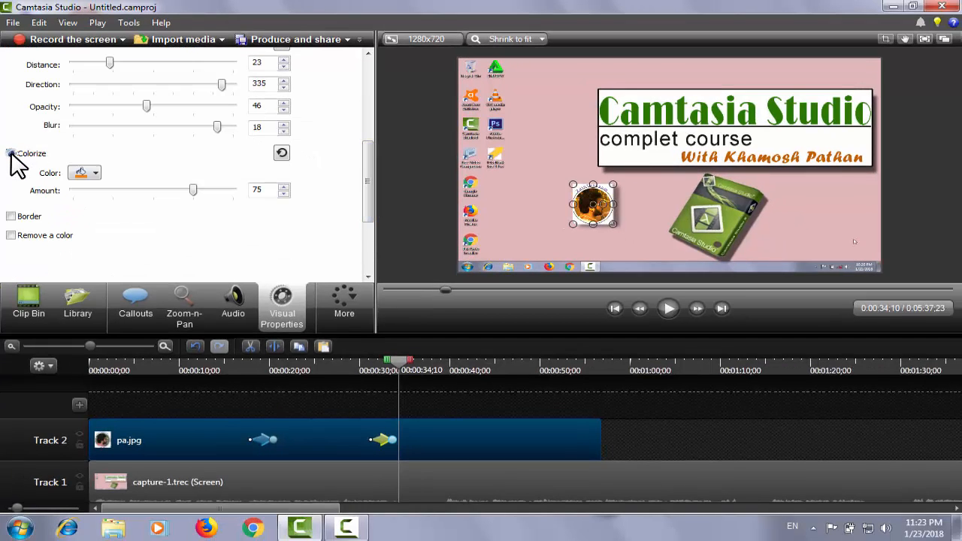
pyautogui.click(96, 175)
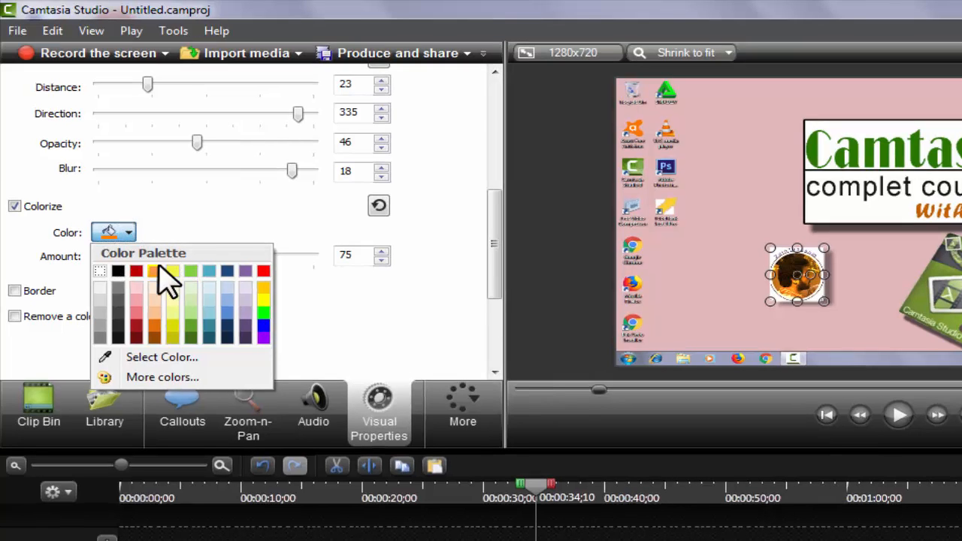
pyautogui.click(172, 272)
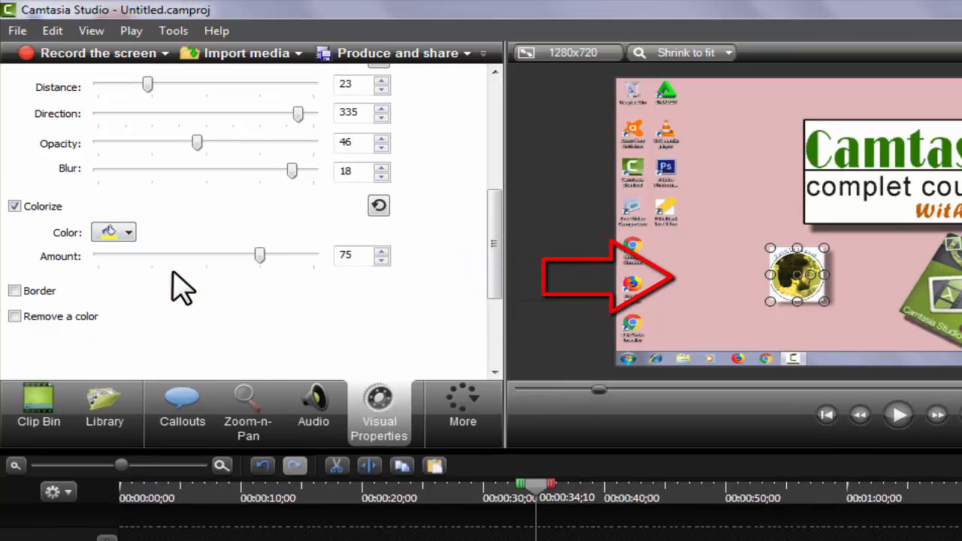
pyautogui.click(128, 235)
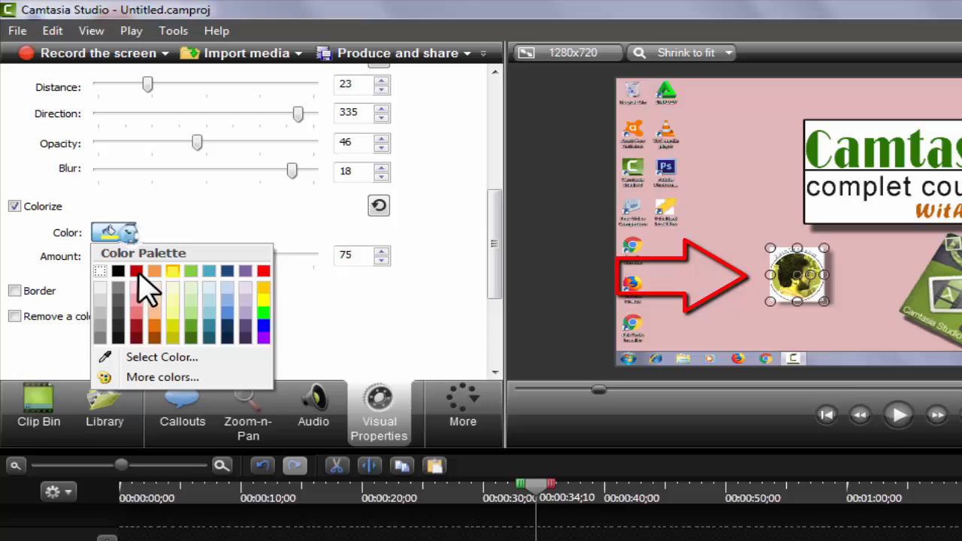
pyautogui.click(156, 312)
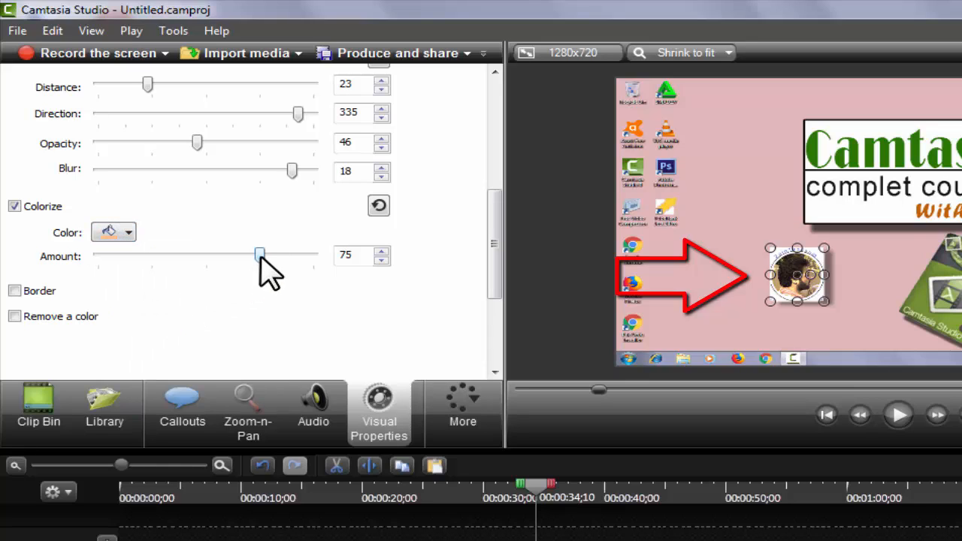
pyautogui.moveTo(260, 254); pyautogui.dragTo(274, 280)
# Add a dark red border with a thickness of 5 to the image
pyautogui.click(13, 291)
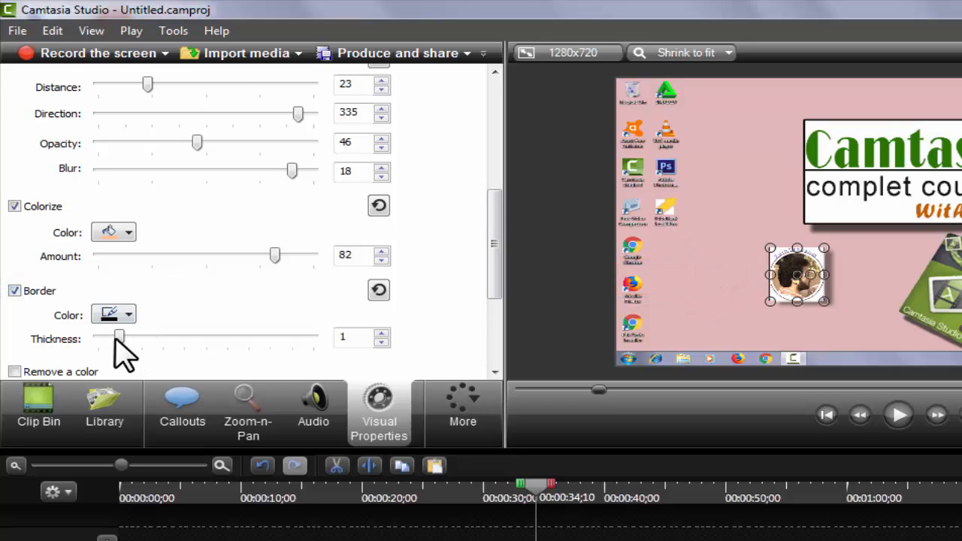
pyautogui.click(129, 317)
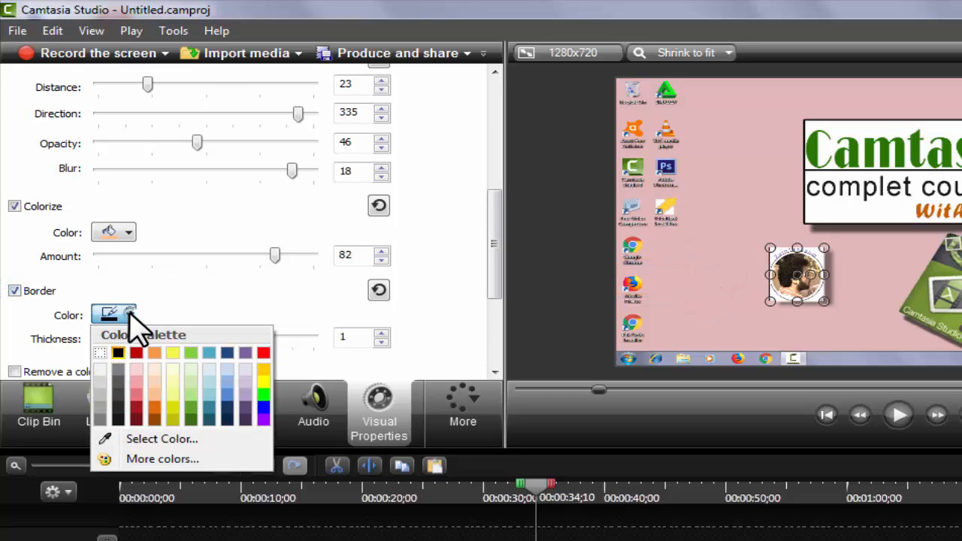
pyautogui.click(136, 354)
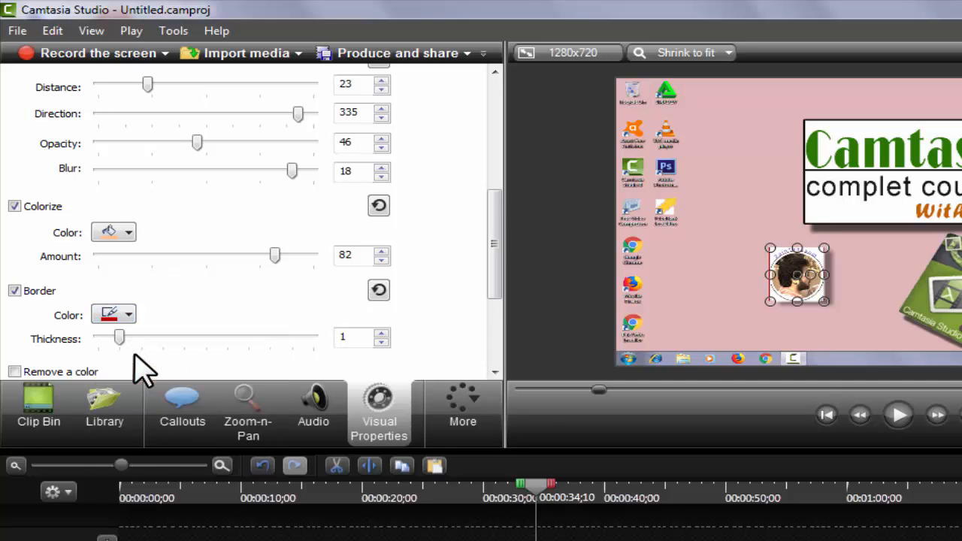
pyautogui.moveTo(120, 336); pyautogui.dragTo(204, 349)
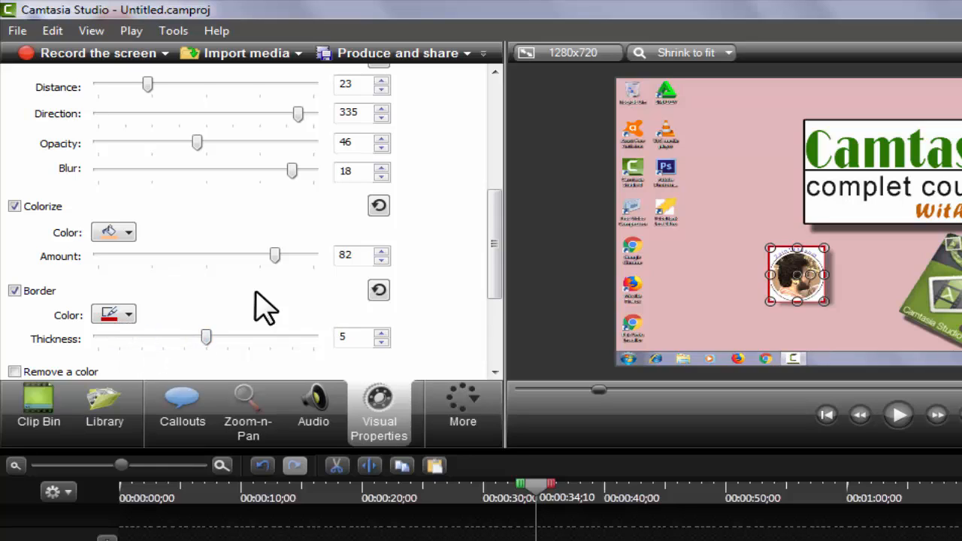
# Enable Remove a color on the image and try dark red, light yellow and light green as the removed color
pyautogui.moveTo(499, 258); pyautogui.dragTo(494, 301)
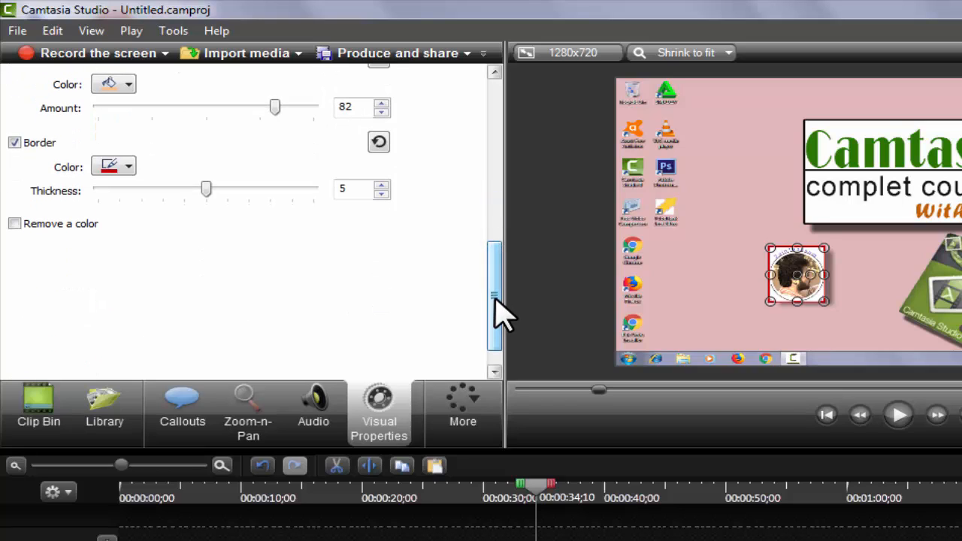
pyautogui.click(14, 225)
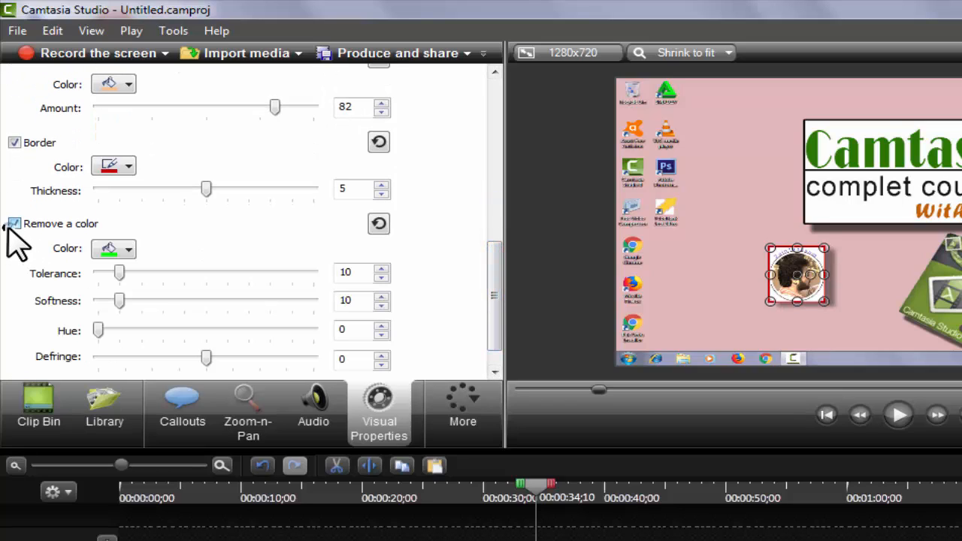
pyautogui.click(129, 251)
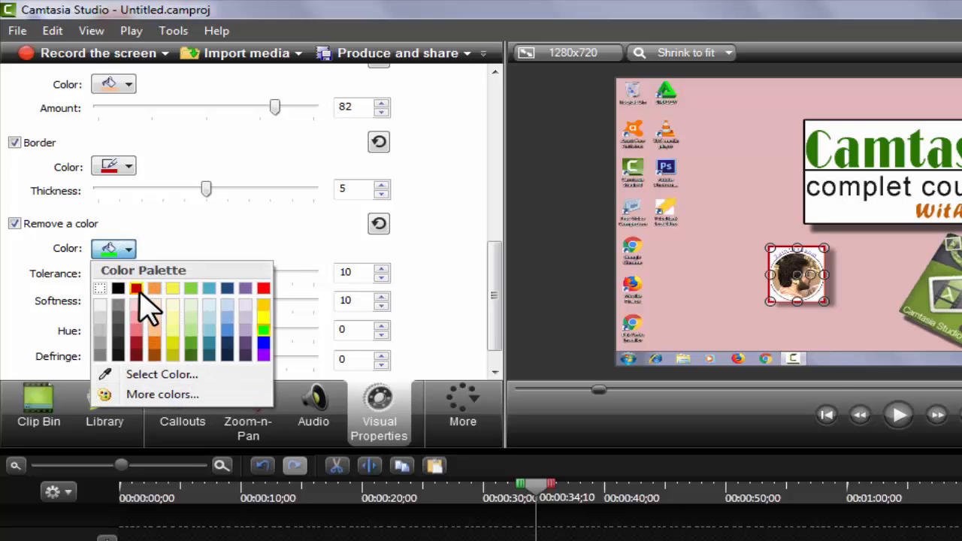
pyautogui.click(138, 291)
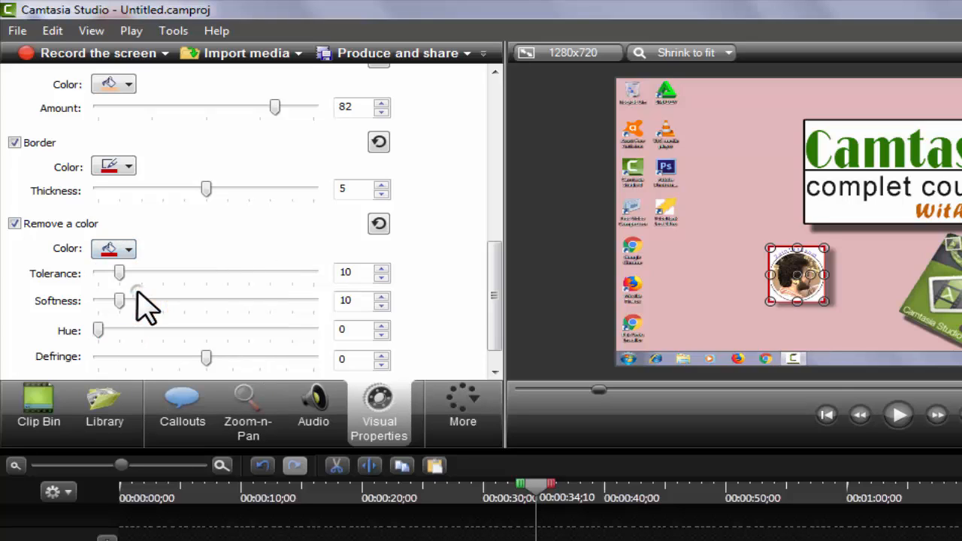
pyautogui.click(125, 250)
pyautogui.click(172, 318)
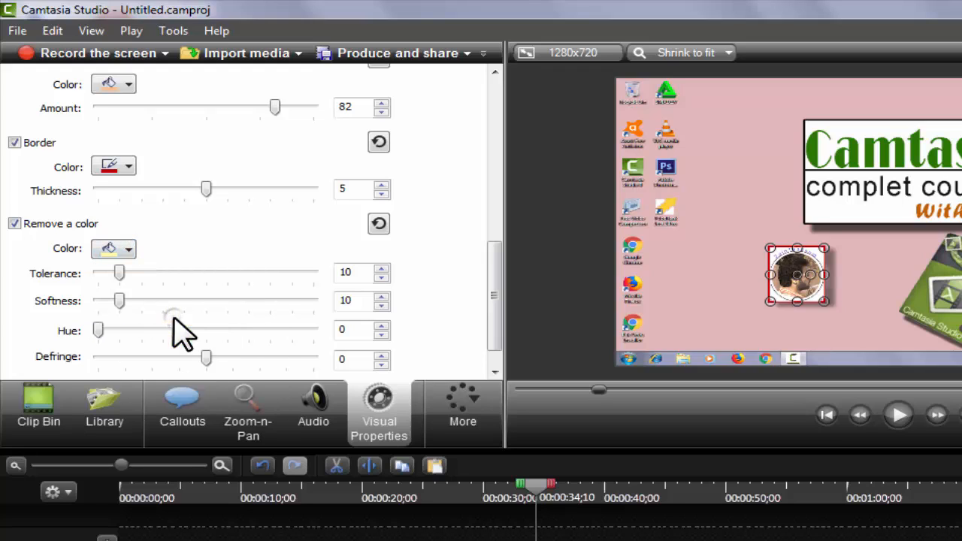
pyautogui.click(122, 251)
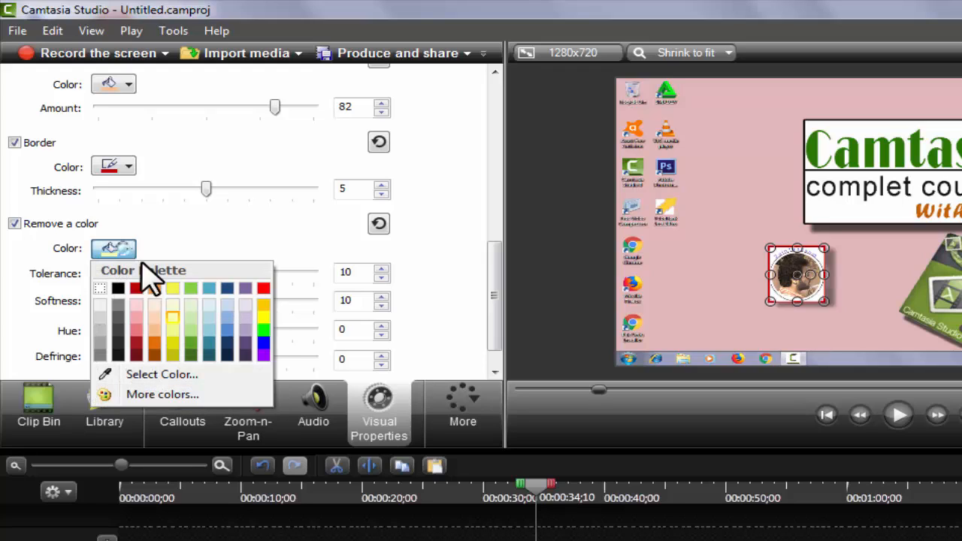
pyautogui.click(188, 320)
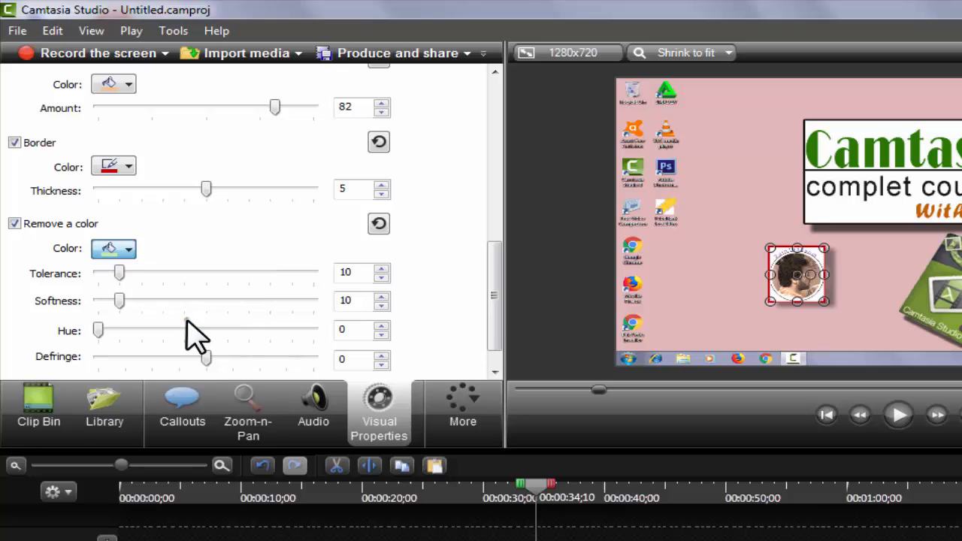
# Try a color removal with tolerance 9, softness 18, hue 25 and defringe -26
pyautogui.moveTo(119, 274); pyautogui.dragTo(137, 302)
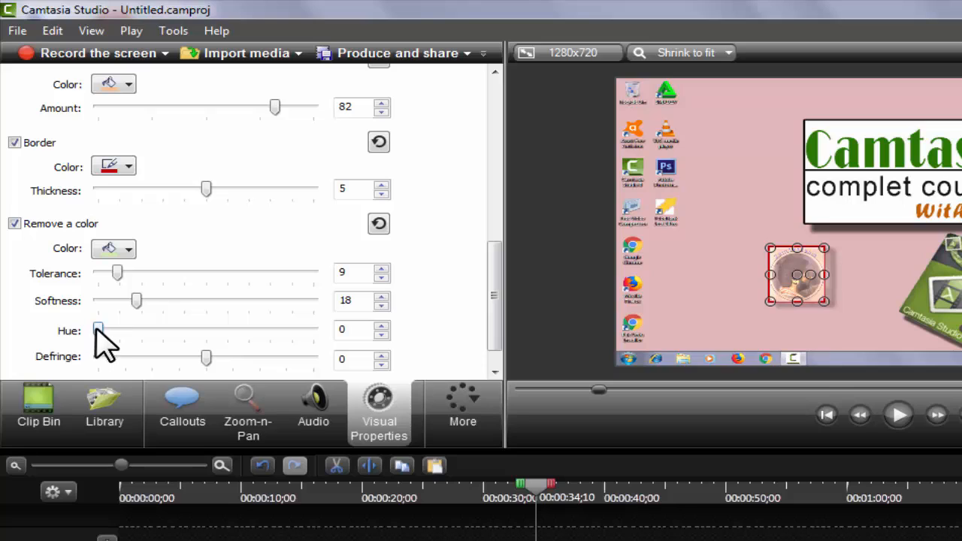
pyautogui.moveTo(98, 332); pyautogui.dragTo(150, 332)
pyautogui.moveTo(498, 254); pyautogui.dragTo(497, 302)
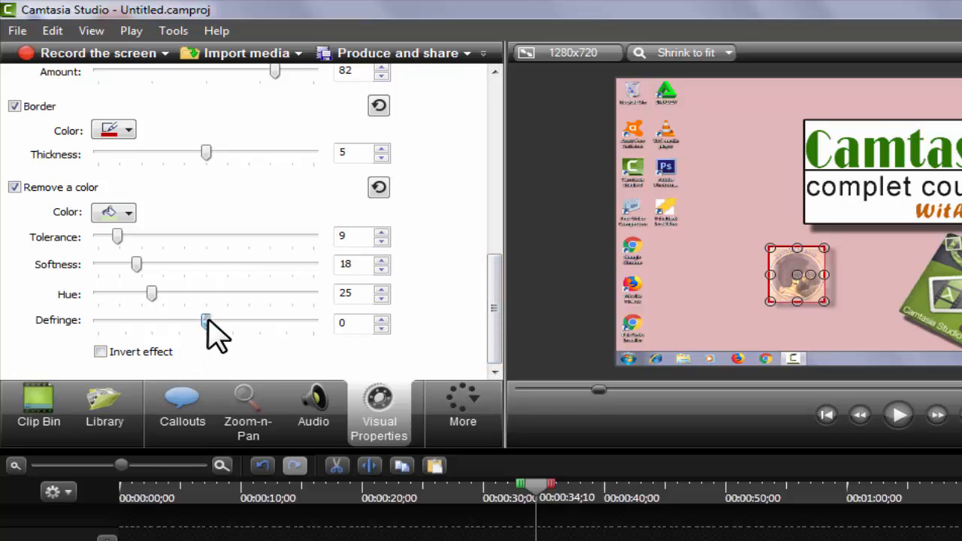
pyautogui.moveTo(209, 320); pyautogui.dragTo(179, 320)
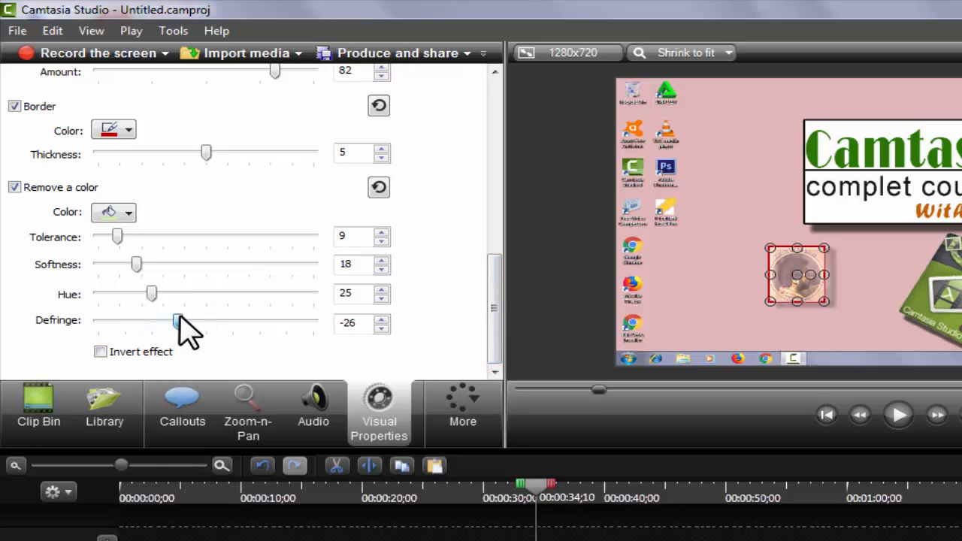
# Try the Invert effect option on the color removal, switch it back off, and disable Remove a color
pyautogui.click(100, 353)
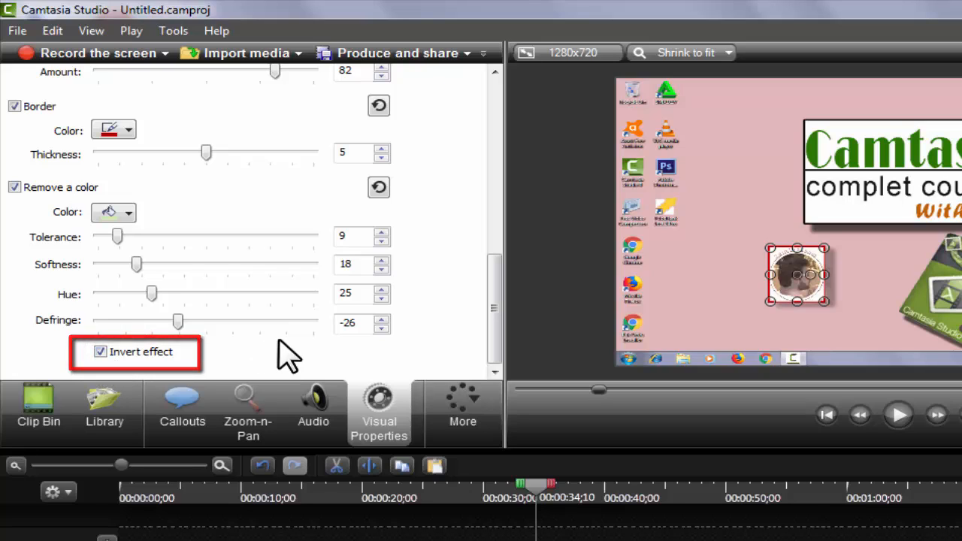
pyautogui.click(100, 353)
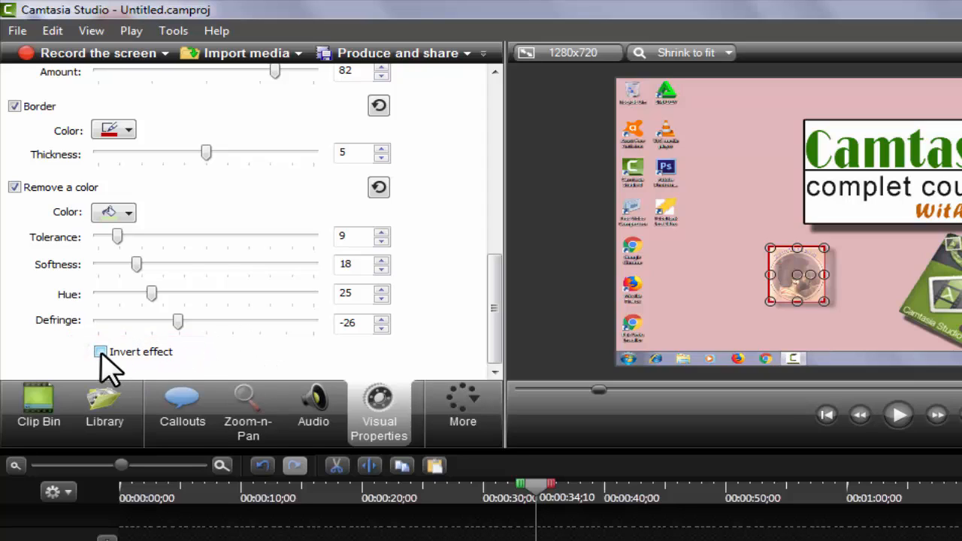
pyautogui.click(14, 188)
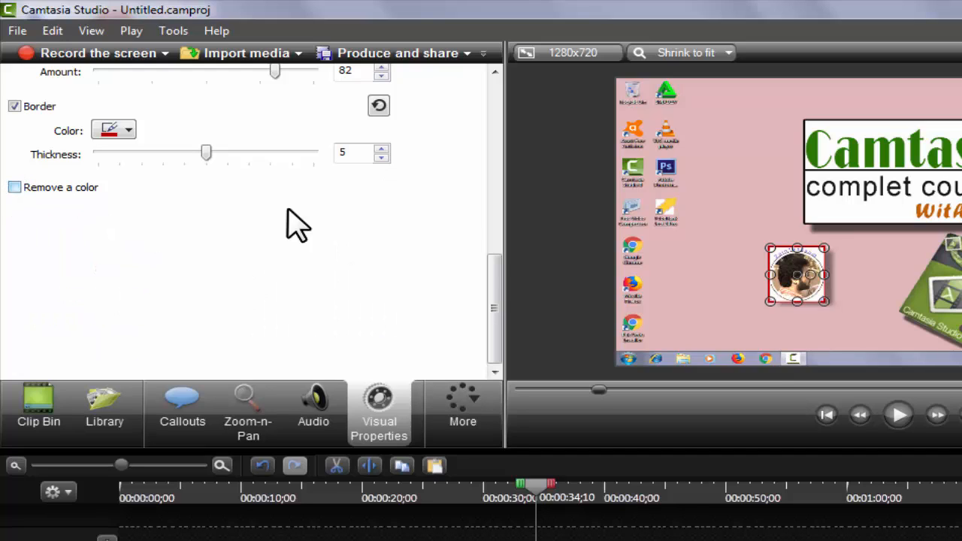
pyautogui.moveTo(502, 290); pyautogui.dragTo(501, 214)
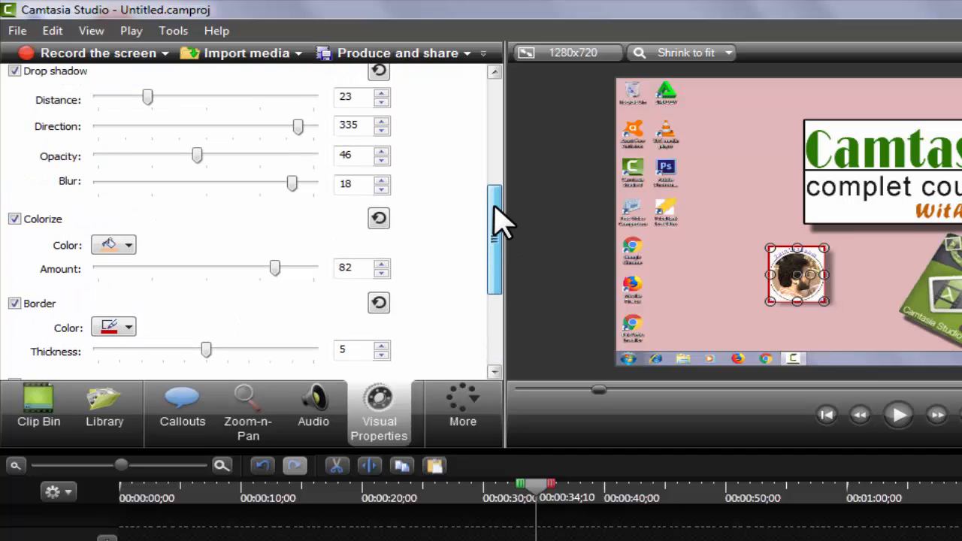
# Disable the Border, Colorize and Drop shadow effects on the logo image
pyautogui.click(14, 304)
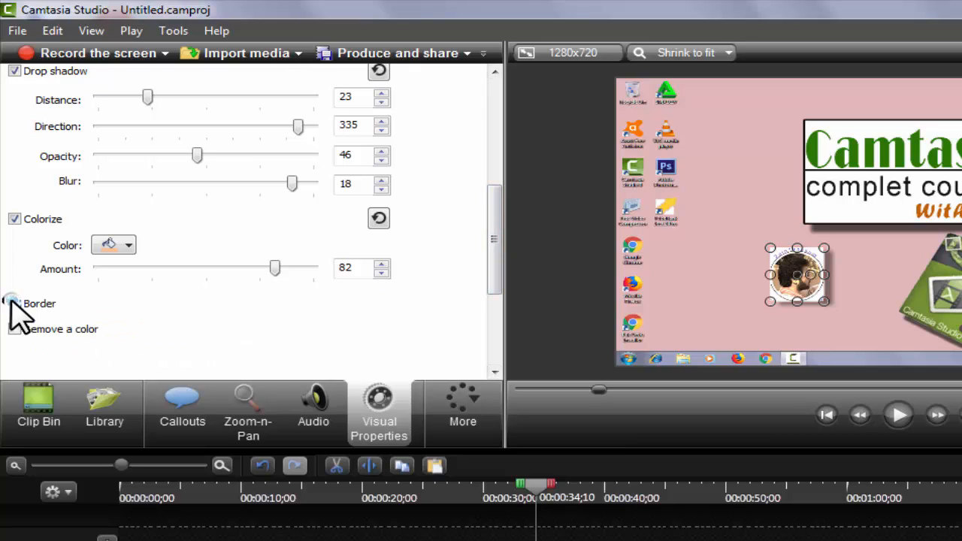
pyautogui.click(14, 219)
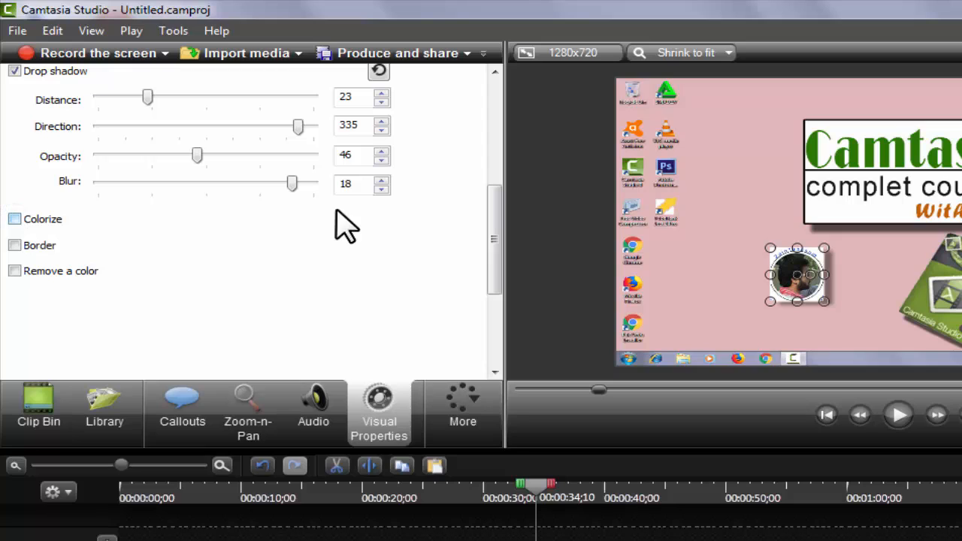
pyautogui.moveTo(497, 242); pyautogui.dragTo(491, 167)
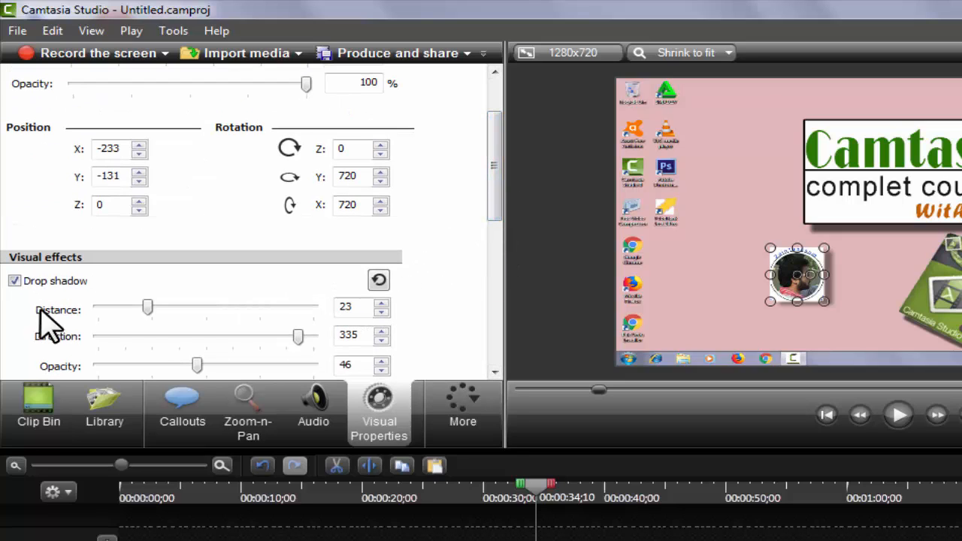
pyautogui.click(15, 281)
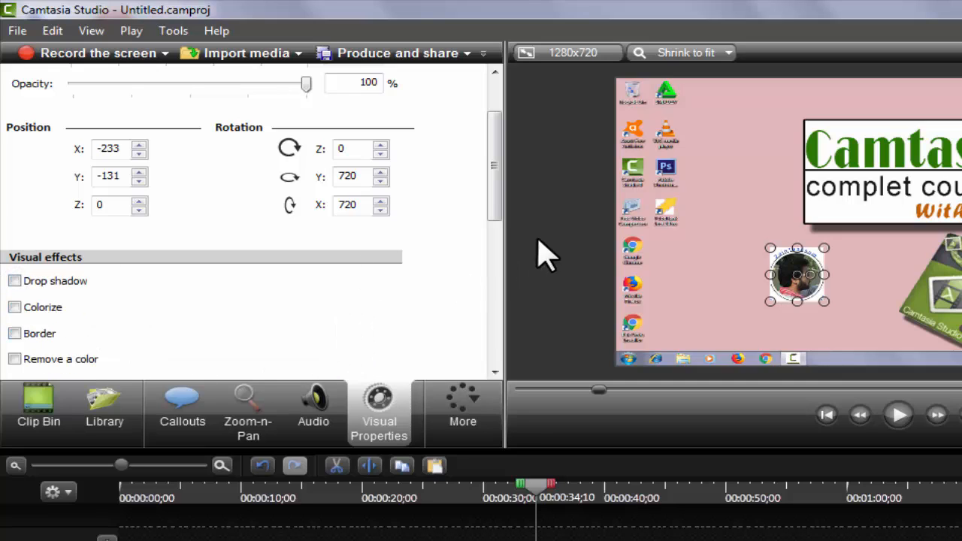
# Try restoring the logo image's default scale, opacity, position and rotation, and undo the reset
pyautogui.moveTo(500, 197); pyautogui.dragTo(498, 161)
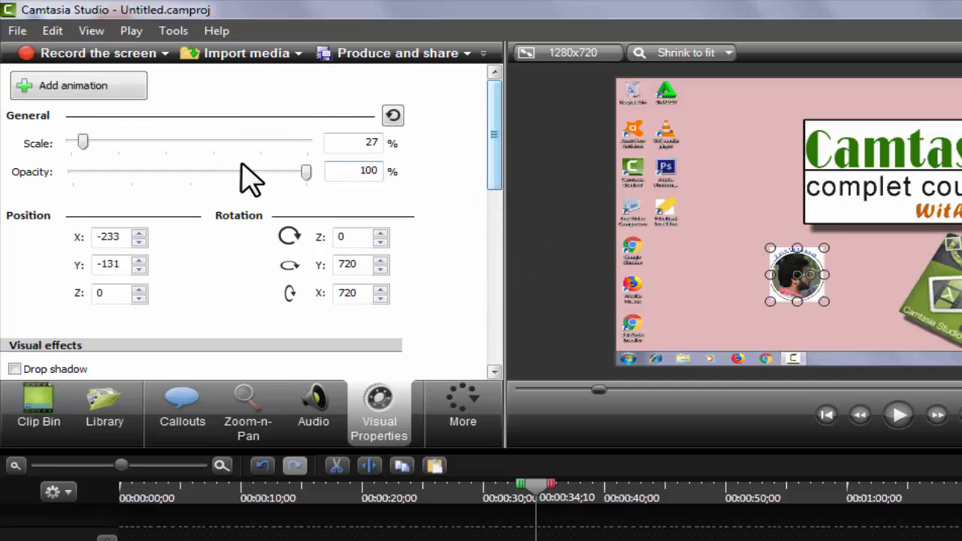
pyautogui.click(393, 117)
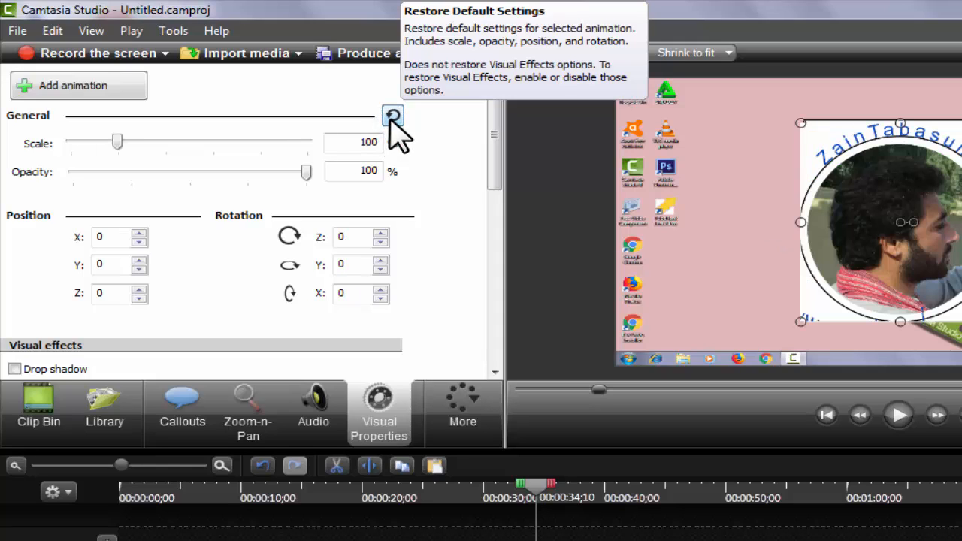
pyautogui.hotkey('ctrl', 'z')
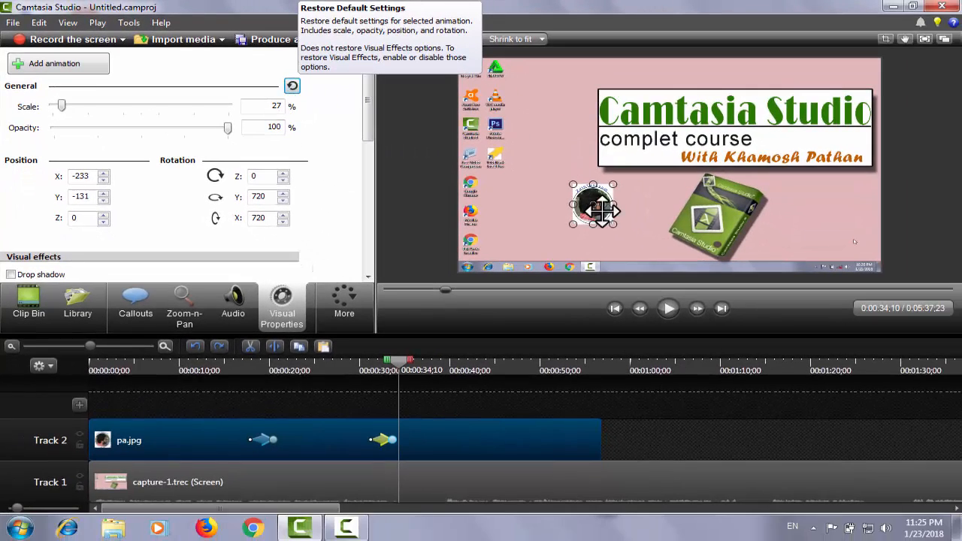
# Move the logo image to the upper-right corner of the video frame
pyautogui.press('c')
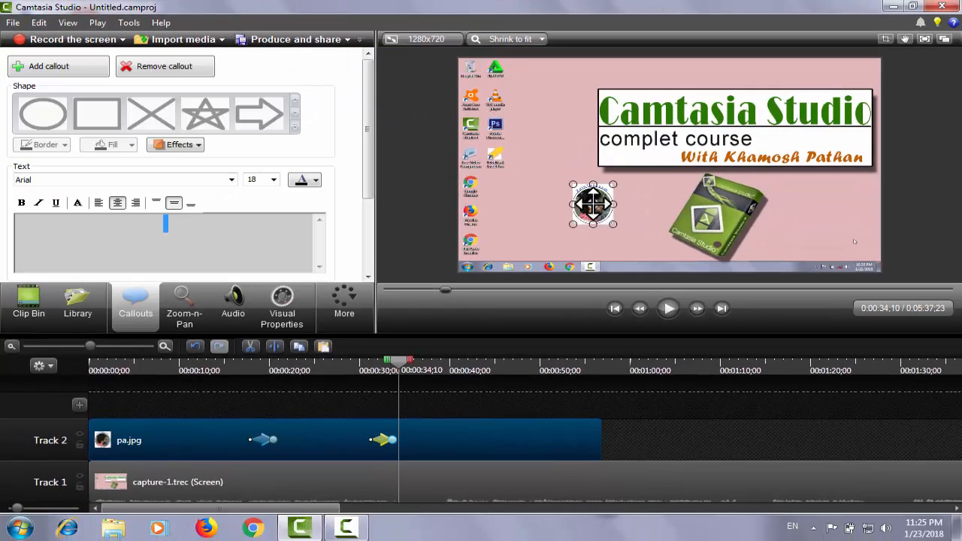
pyautogui.moveTo(594, 203)
pyautogui.mouseDown()
pyautogui.moveTo(641, 154)
pyautogui.moveTo(855, 75)
pyautogui.mouseUp()
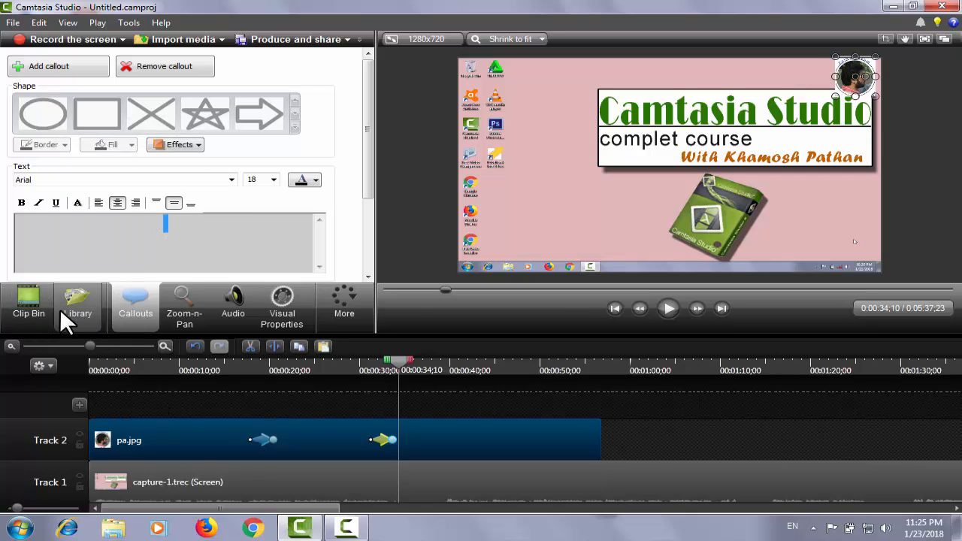
# Import the red subscribe button PNG from the "A first" folder on Local Disk (D:) into the project
pyautogui.click(38, 313)
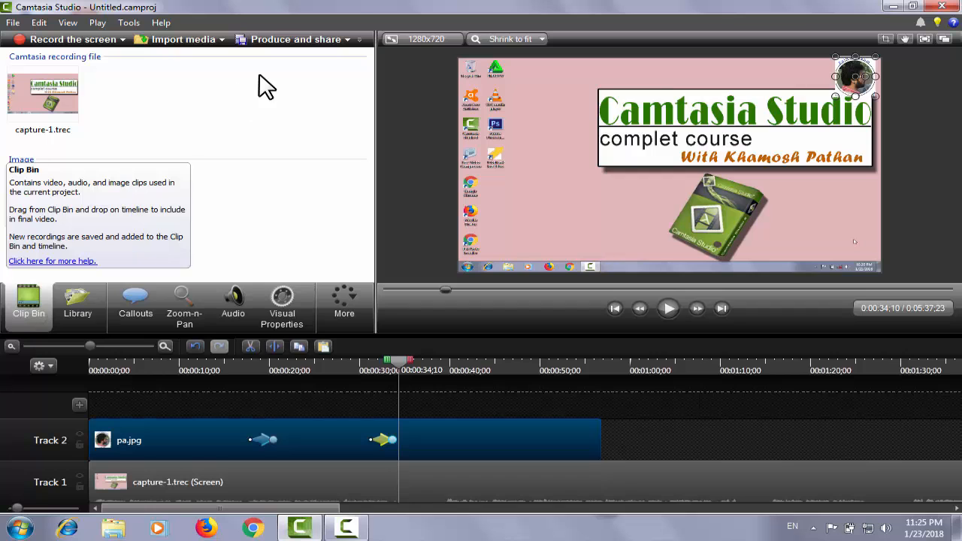
pyautogui.click(187, 41)
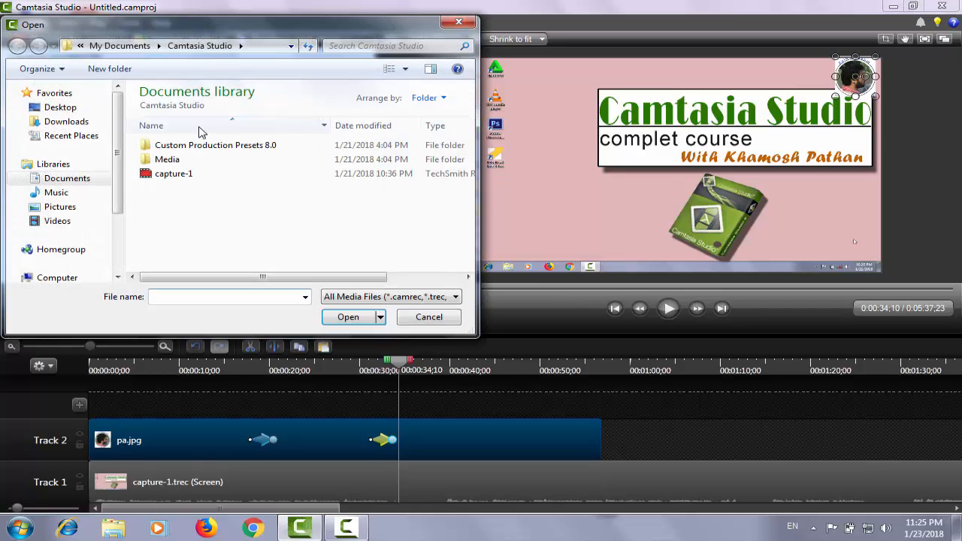
pyautogui.scroll(-2, 118, 280)
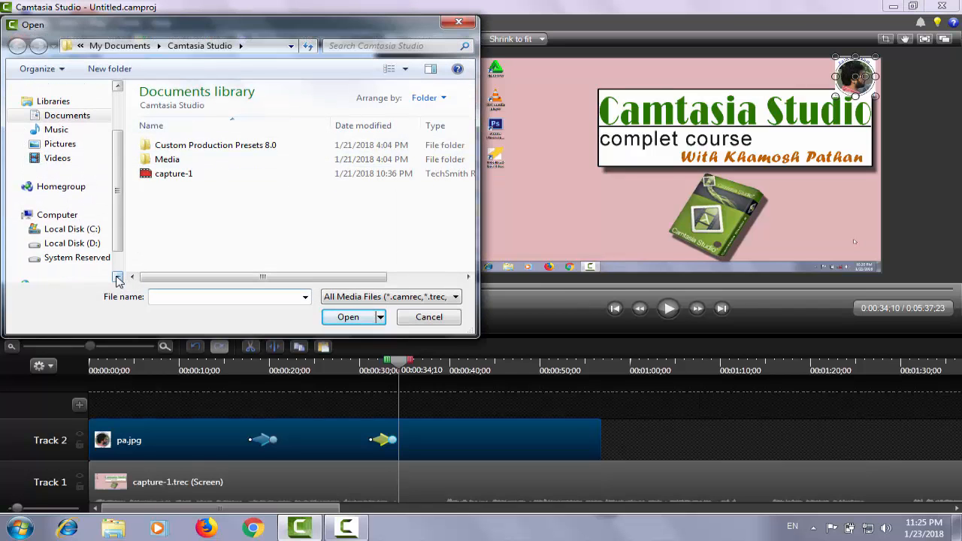
pyautogui.click(75, 243)
pyautogui.doubleClick(180, 104)
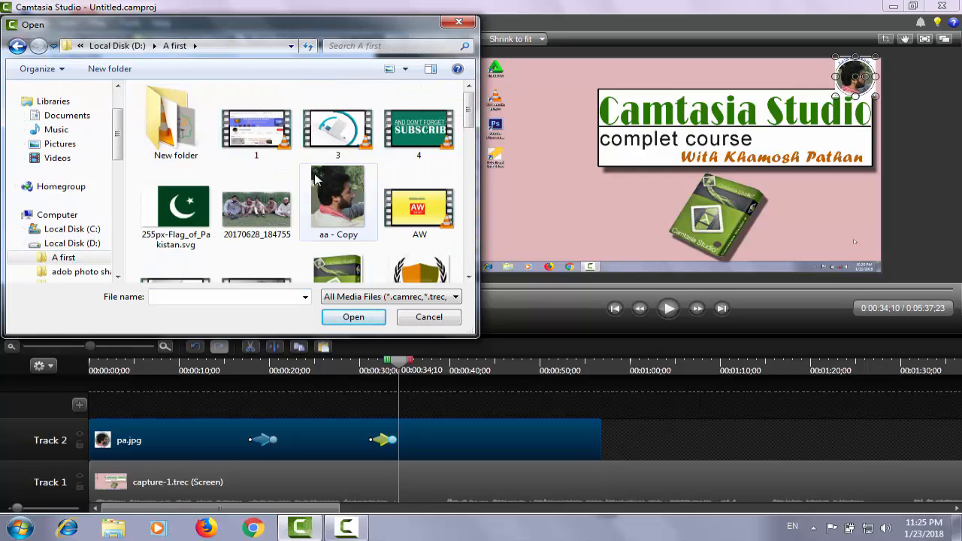
pyautogui.scroll(-5, 338, 196)
pyautogui.click(418, 239)
pyautogui.click(354, 318)
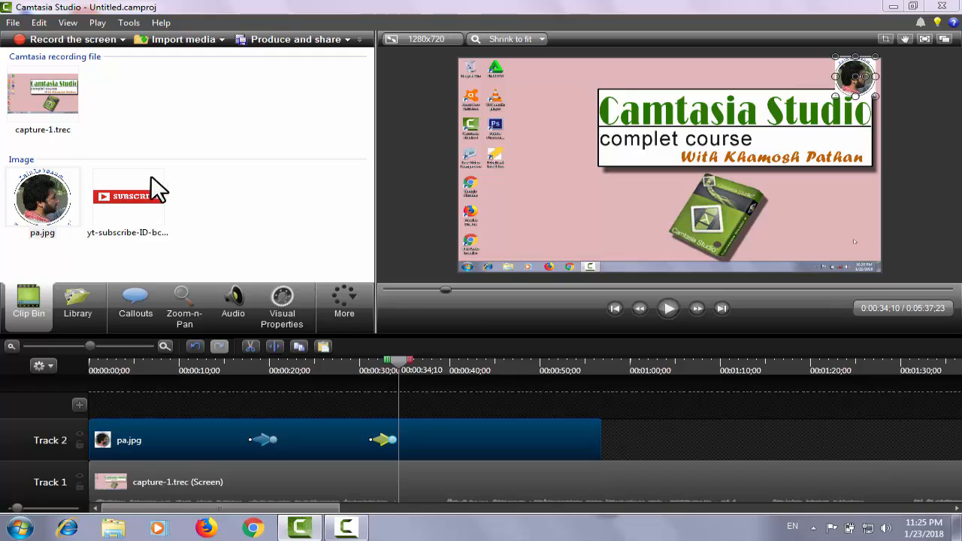
# Place the subscribe image on Track 2 after pa.jpg and set the playhead to its start at 0:01:03;25
pyautogui.moveTo(142, 215); pyautogui.dragTo(666, 440)
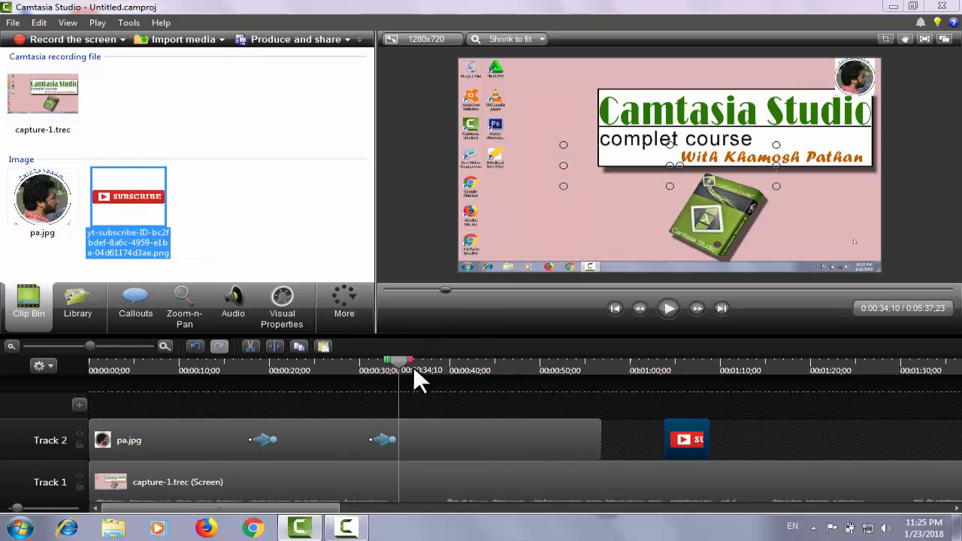
pyautogui.moveTo(394, 360); pyautogui.dragTo(657, 407)
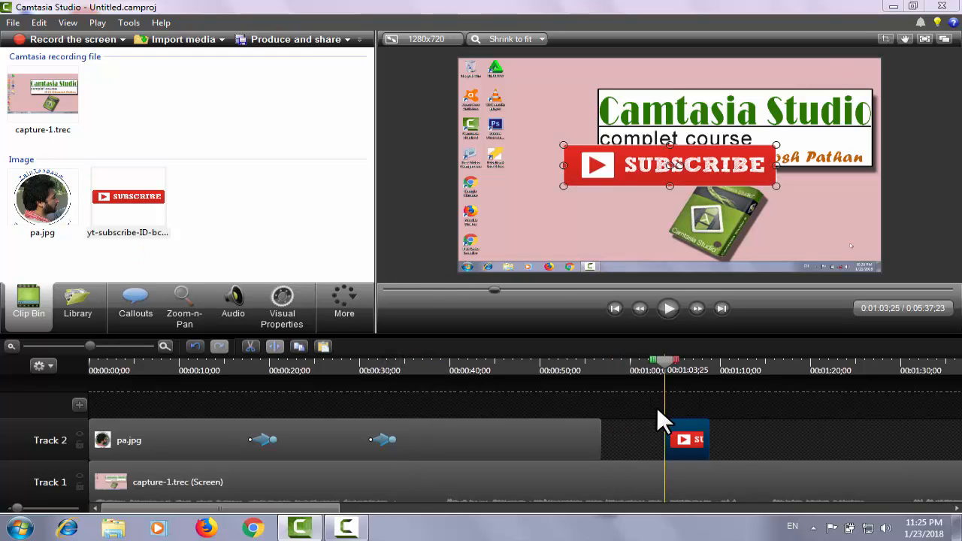
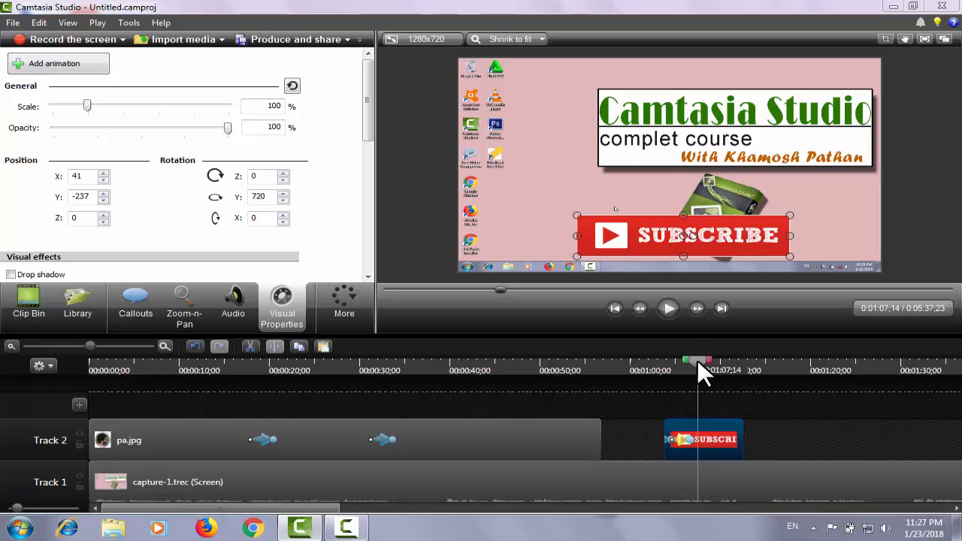
# Add a hotspot callout at 0:00:13;10 and enter the presenter's full name as its text
pyautogui.moveTo(697, 359); pyautogui.dragTo(209, 385)
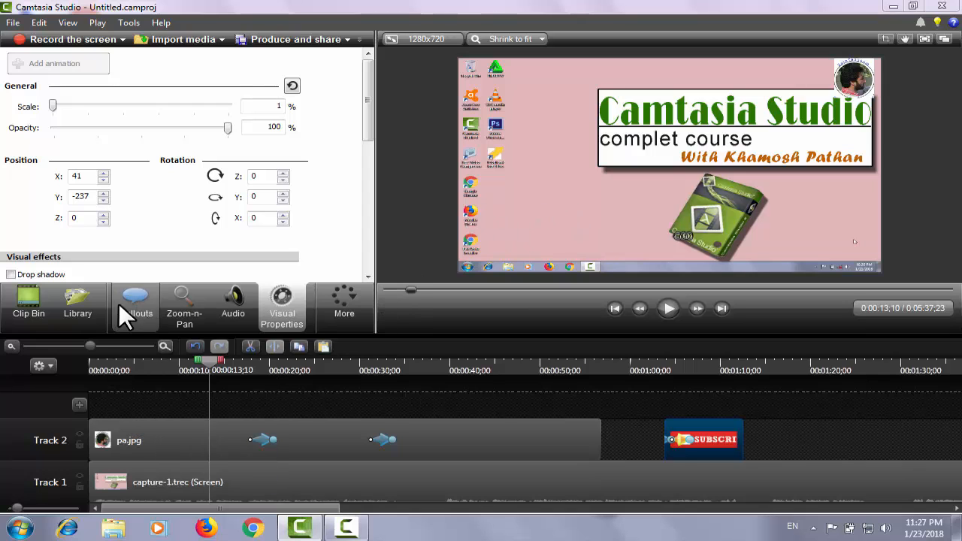
pyautogui.click(148, 313)
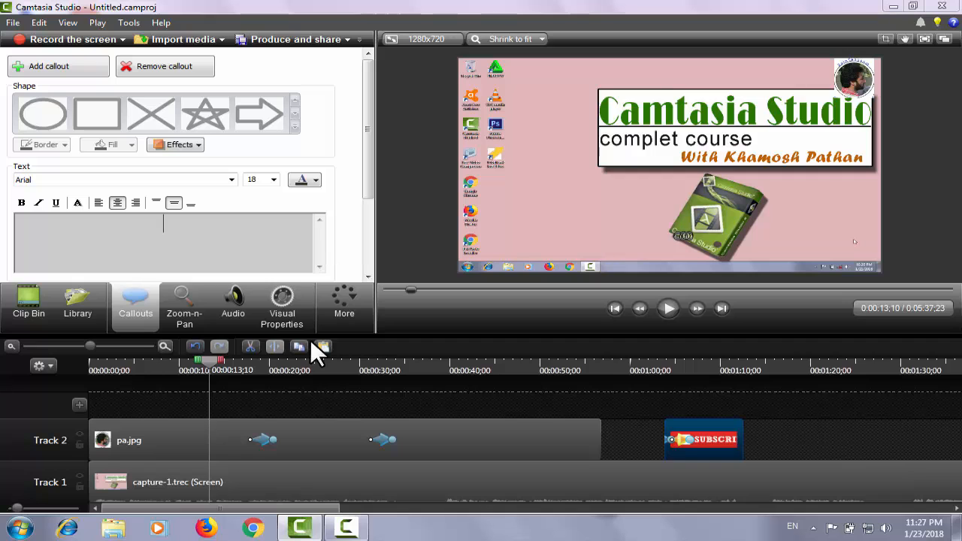
pyautogui.click(368, 403)
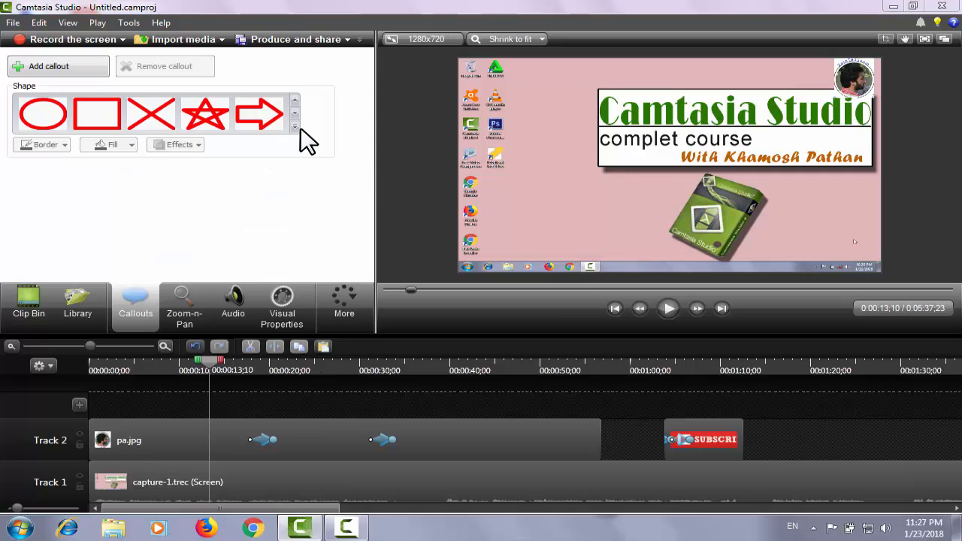
pyautogui.click(295, 126)
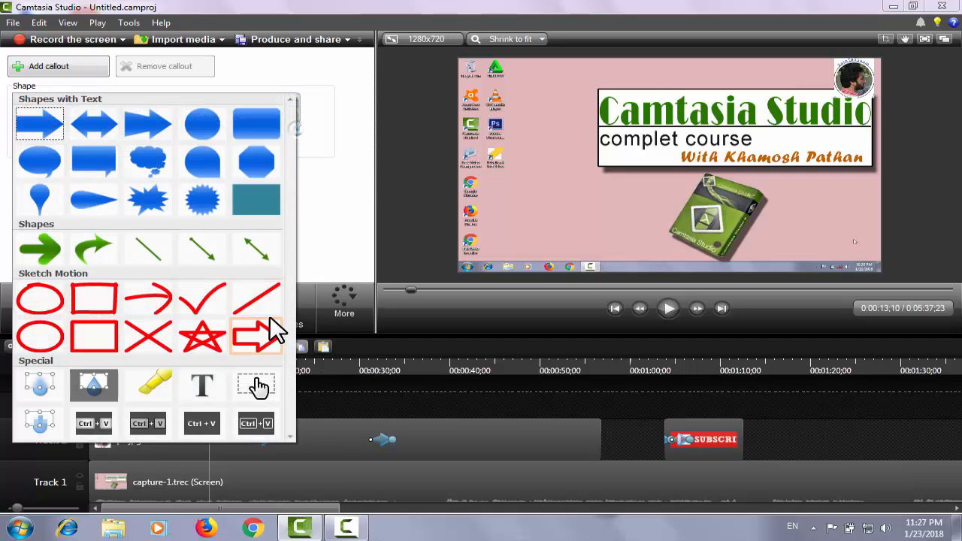
pyautogui.click(255, 385)
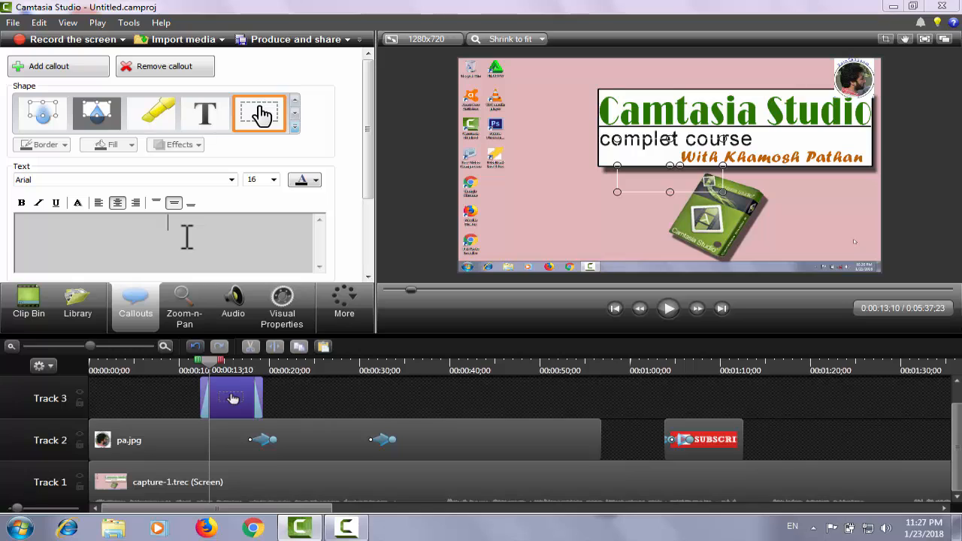
pyautogui.write('khamosh pat')
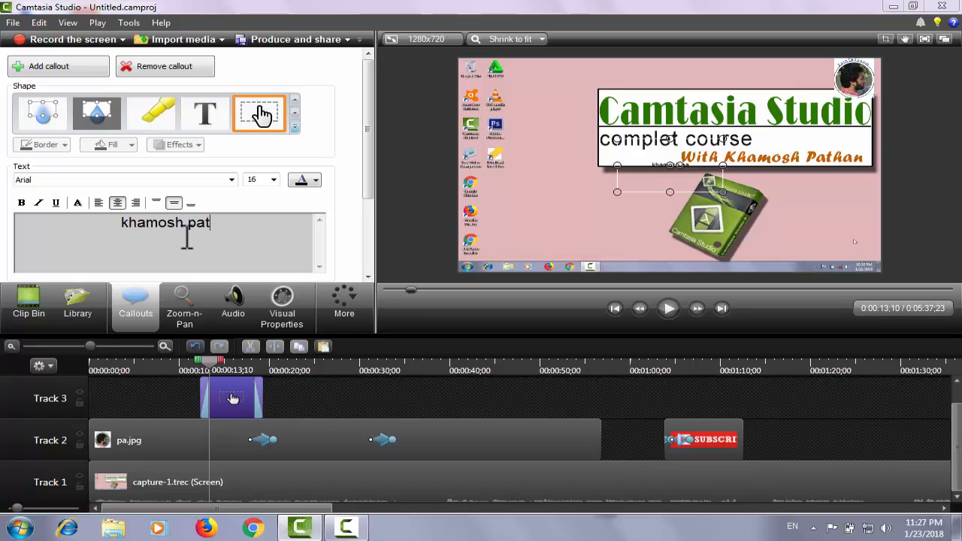
pyautogui.write('han')
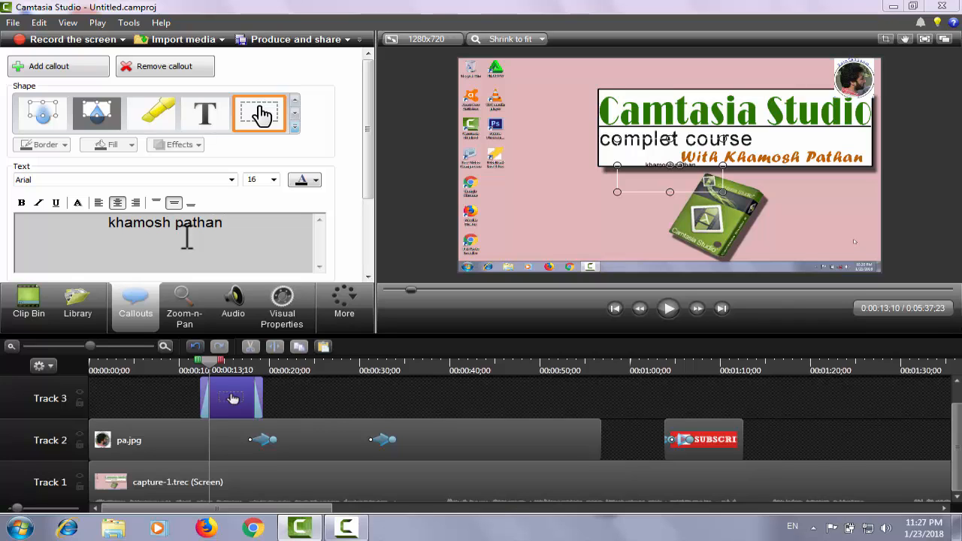
# Set the callout text size to 48, with the playhead at 0:00:15;02, and slightly narrow the callout box
pyautogui.moveTo(228, 230); pyautogui.dragTo(109, 229)
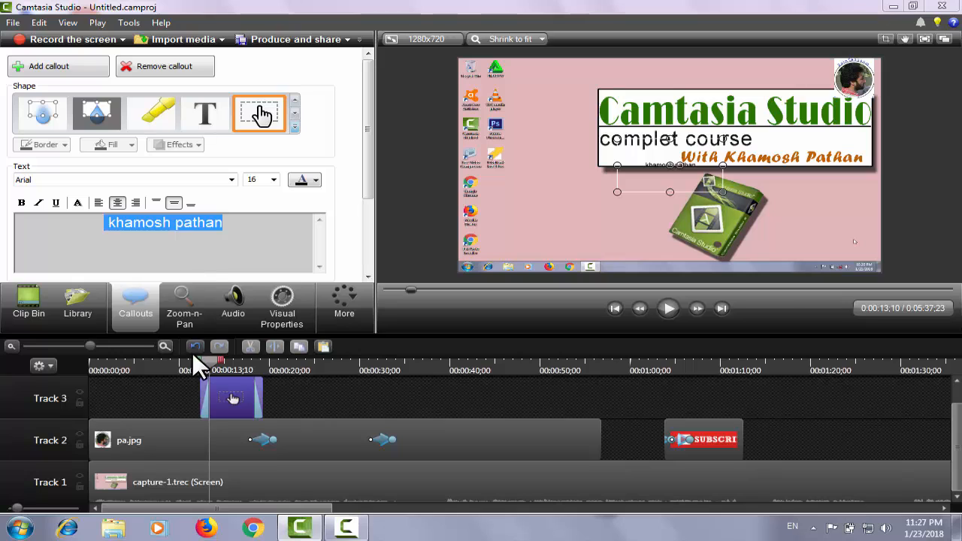
pyautogui.moveTo(208, 357); pyautogui.dragTo(223, 362)
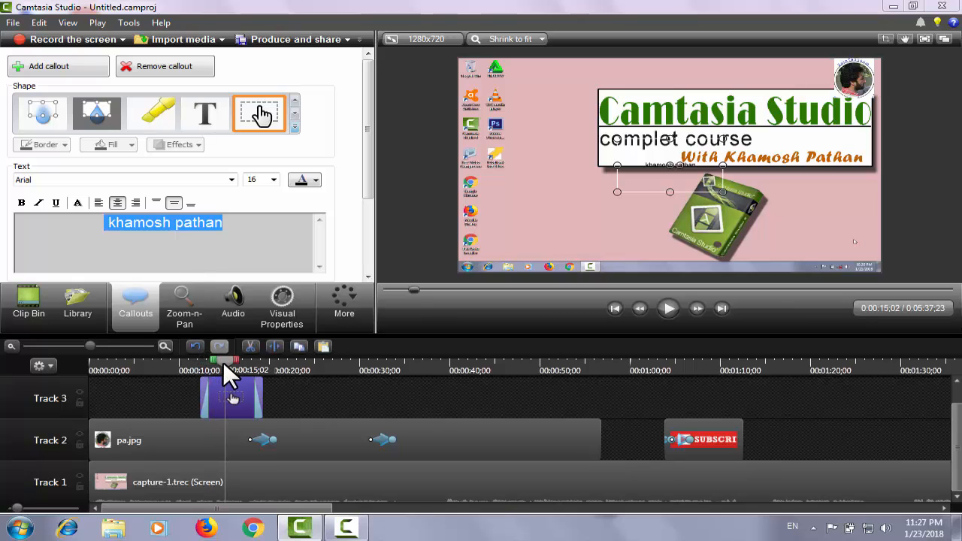
pyautogui.click(273, 181)
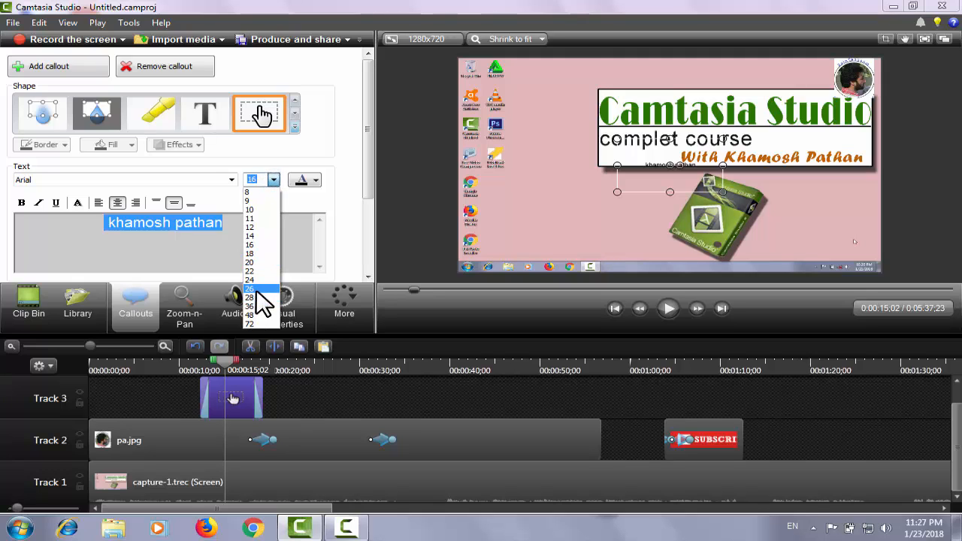
pyautogui.click(256, 289)
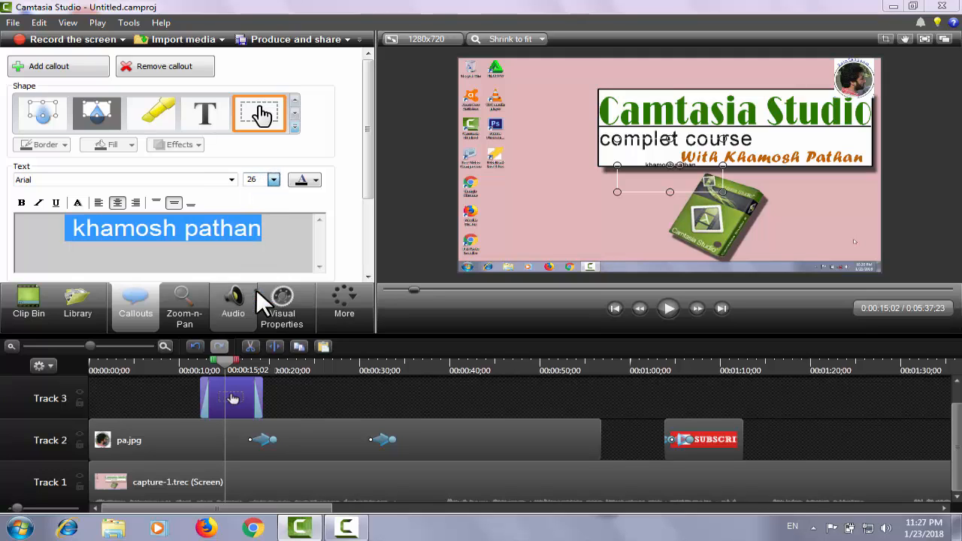
pyautogui.click(274, 179)
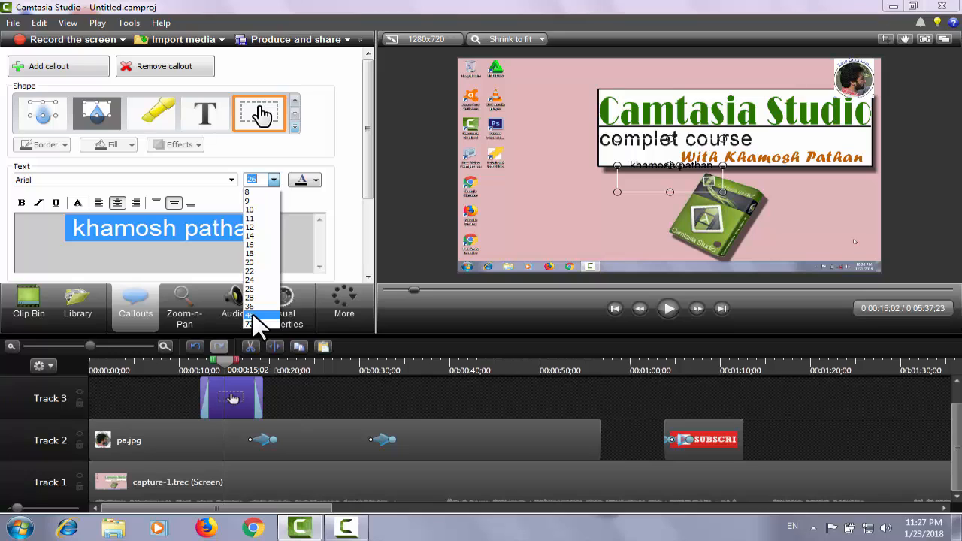
pyautogui.click(253, 315)
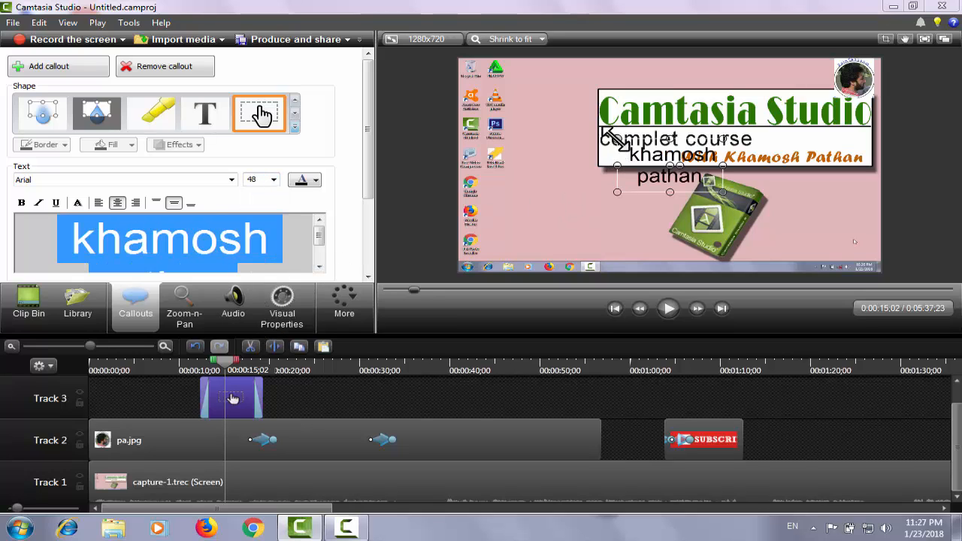
pyautogui.moveTo(615, 139)
pyautogui.mouseDown()
pyautogui.moveTo(606, 141)
pyautogui.moveTo(621, 138)
pyautogui.mouseUp()
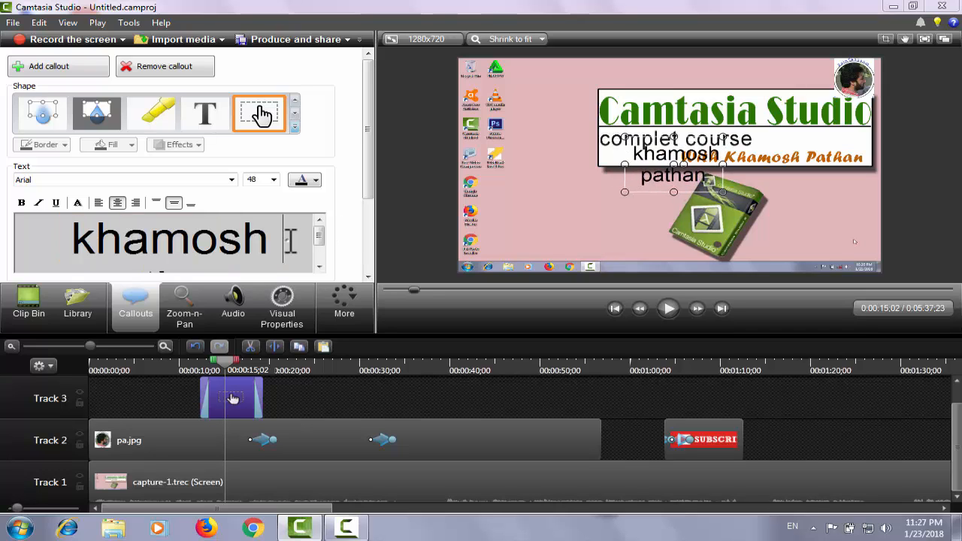
# Recolor all of the hotspot callout's text, trying dark red before settling on a dark teal
pyautogui.hotkey('ctrl', 'a')
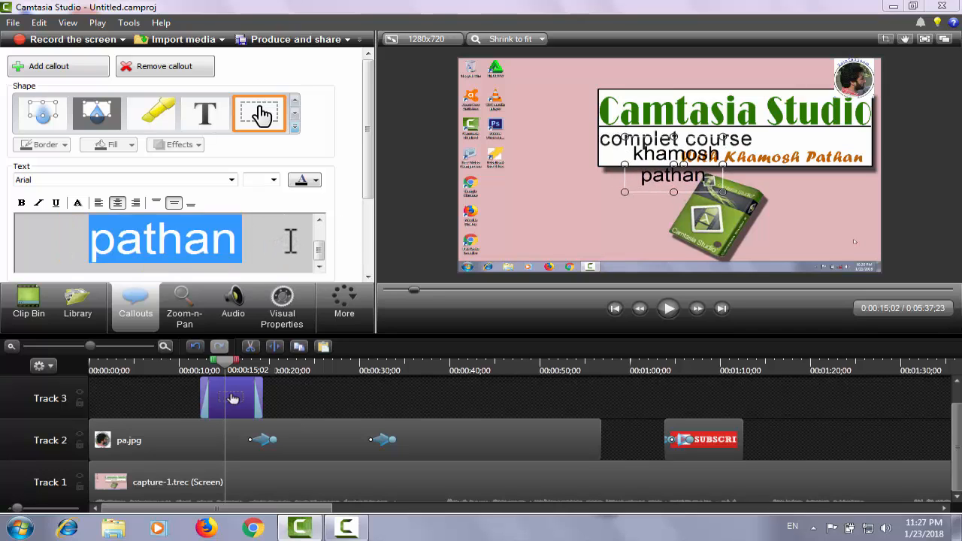
pyautogui.click(316, 180)
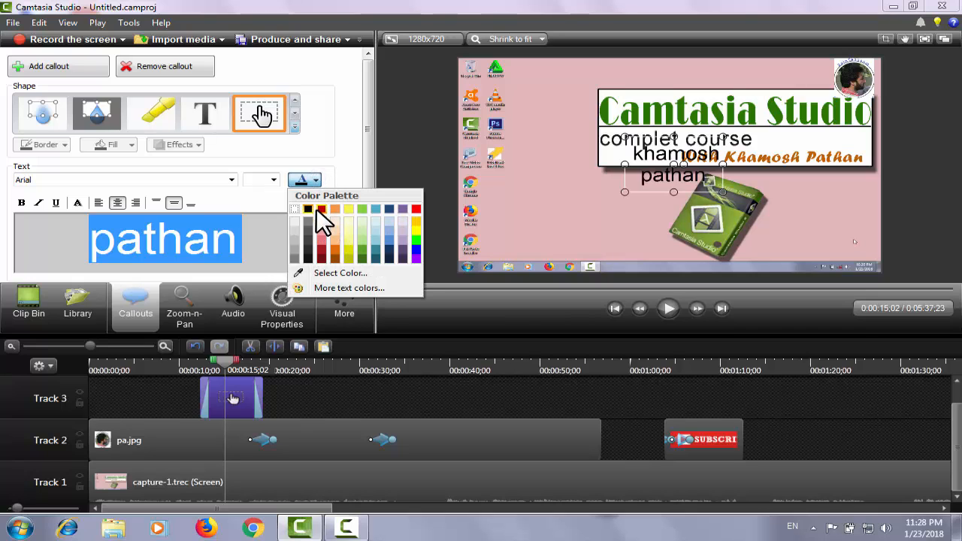
pyautogui.click(323, 209)
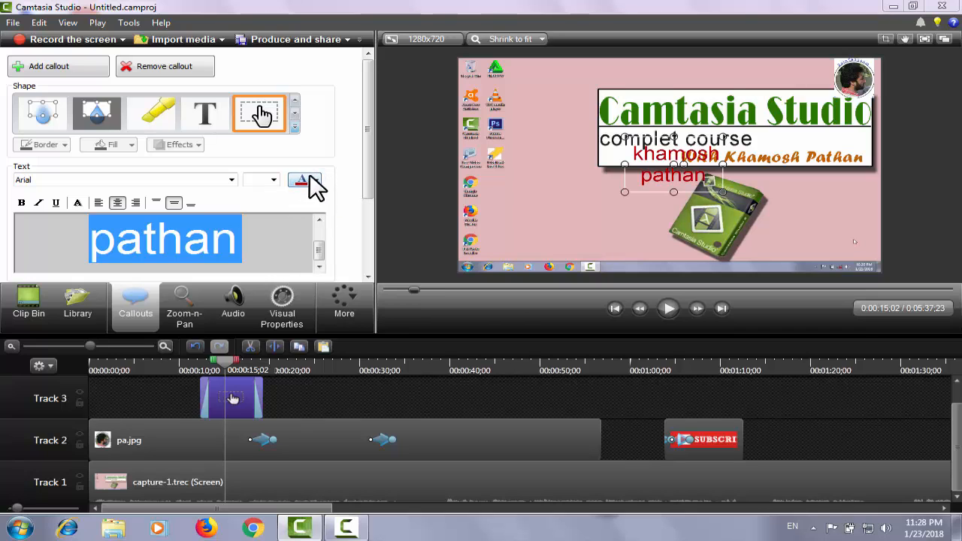
pyautogui.click(316, 181)
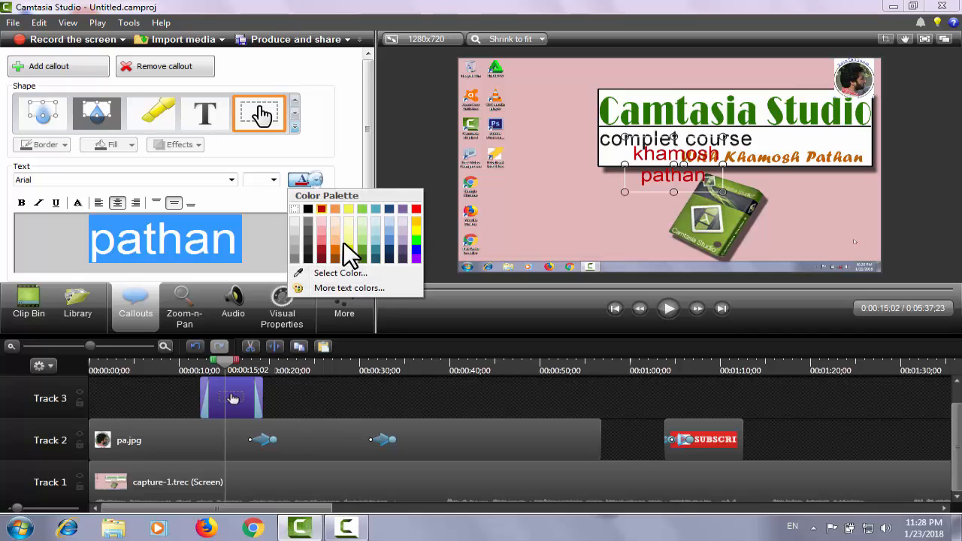
pyautogui.click(382, 256)
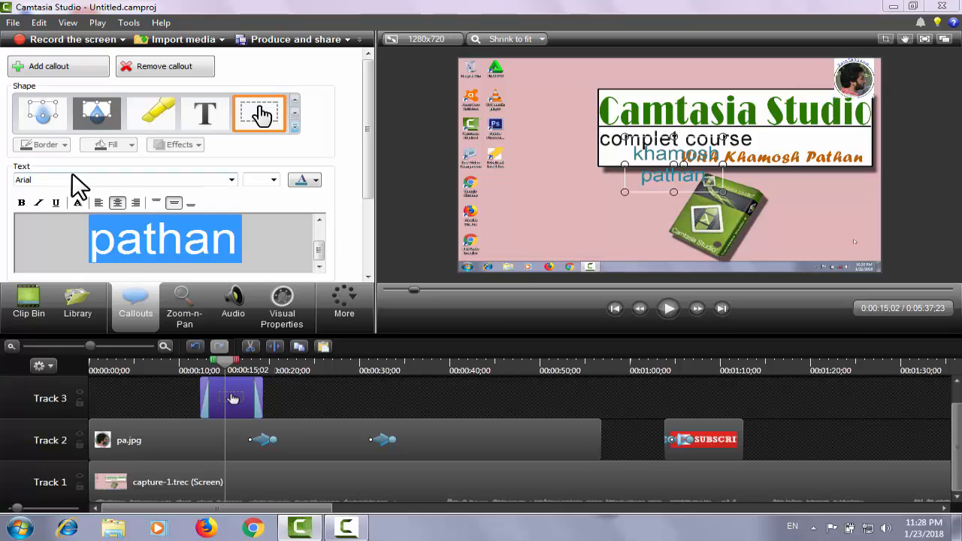
# Change the hotspot callout's text font to Rosewood Std Regular
pyautogui.click(228, 181)
pyautogui.moveTo(231, 239); pyautogui.dragTo(217, 302)
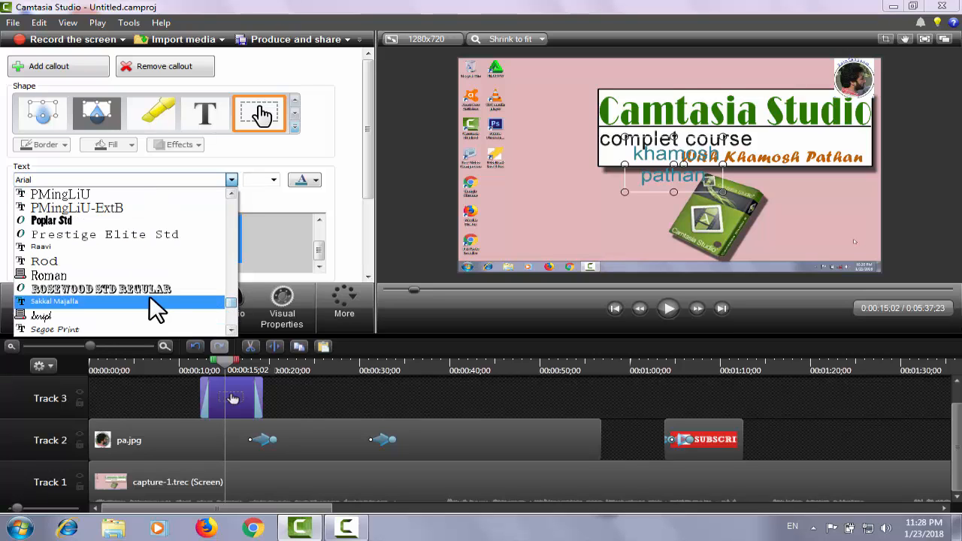
pyautogui.click(137, 288)
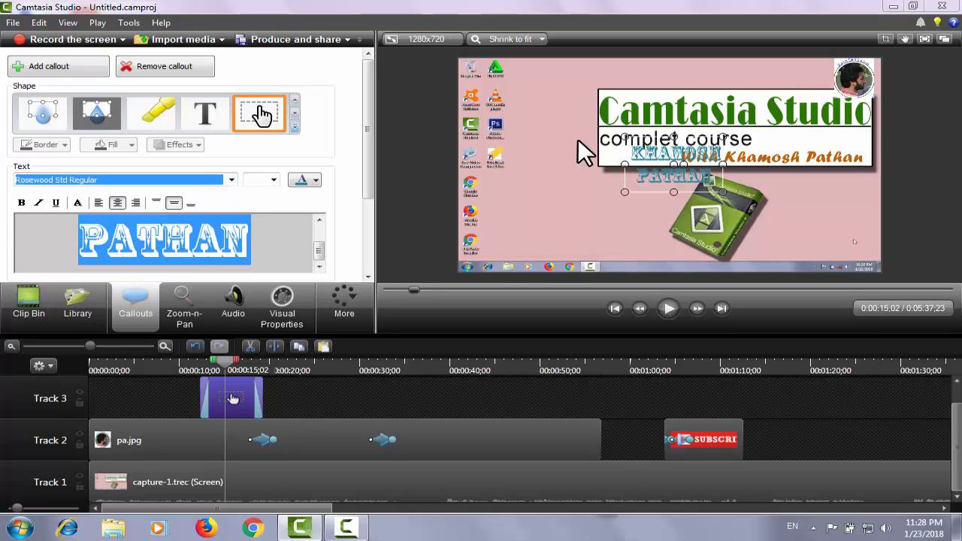
# Place the name callout above and left of the title banner and stretch its clip from 0:00:00;00 to the end of pa.jpg
pyautogui.moveTo(618, 134)
pyautogui.mouseDown()
pyautogui.moveTo(612, 125)
pyautogui.moveTo(622, 130)
pyautogui.mouseUp()
pyautogui.moveTo(673, 161); pyautogui.dragTo(552, 93)
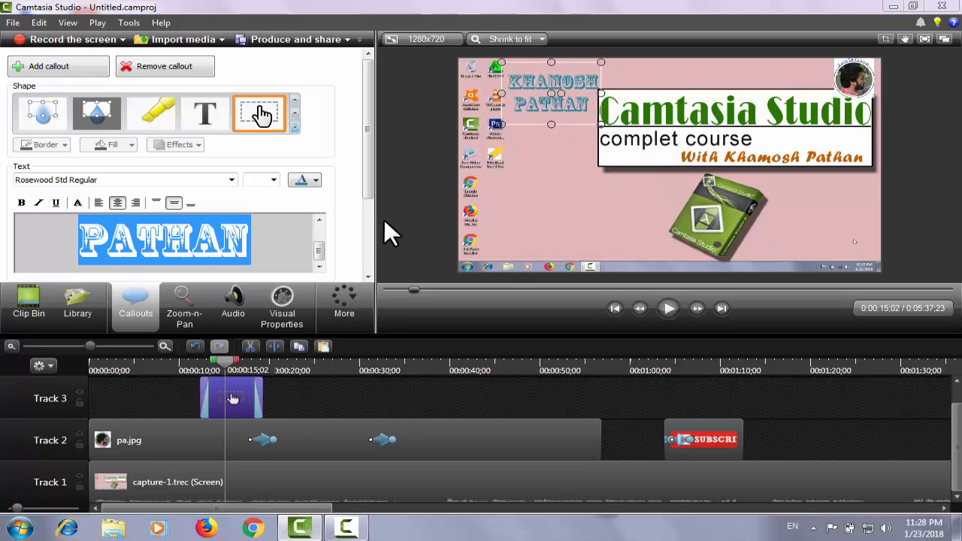
pyautogui.moveTo(261, 398); pyautogui.dragTo(598, 405)
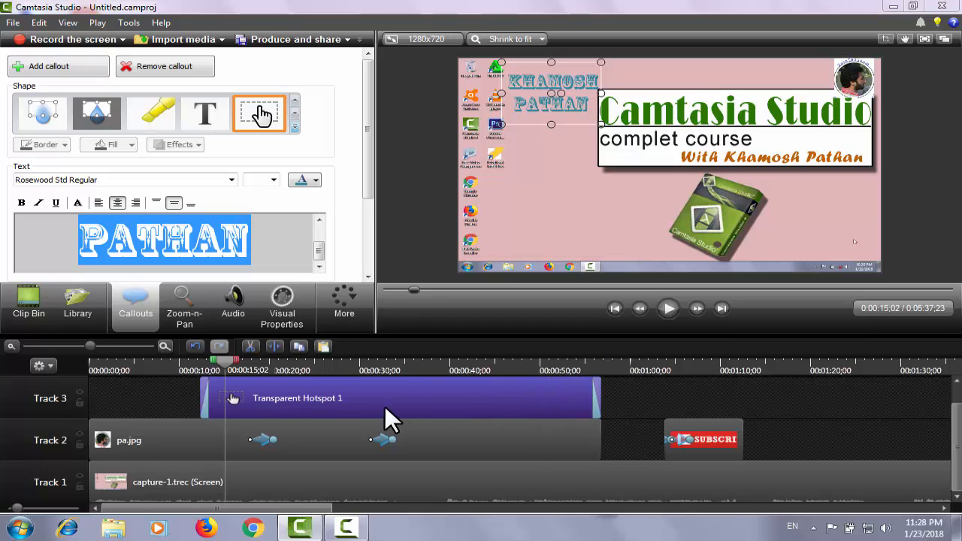
pyautogui.moveTo(206, 396); pyautogui.dragTo(90, 402)
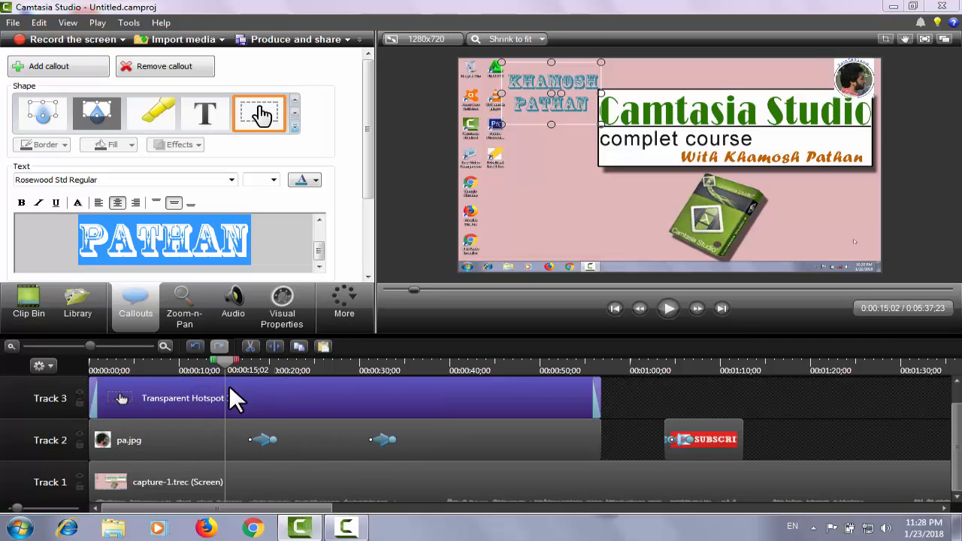
# Add an animation to the hotspot callout at 0:00:15;02 with a Y rotation of 720, and lengthen the animation slightly
pyautogui.click(284, 302)
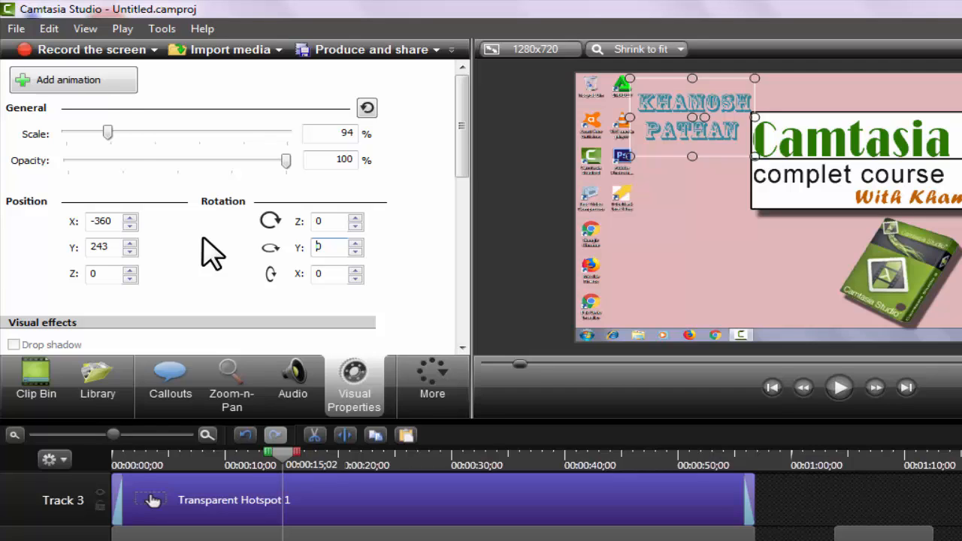
pyautogui.click(103, 81)
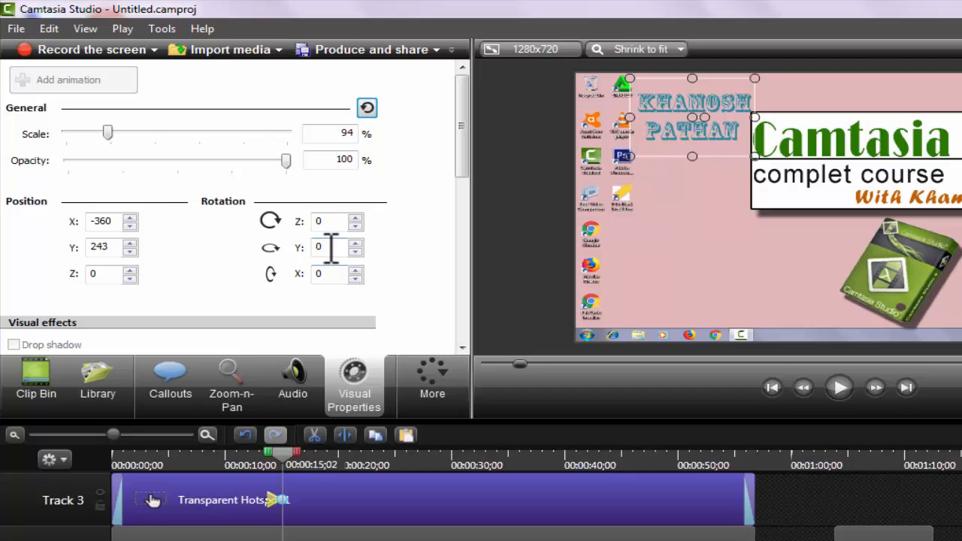
pyautogui.moveTo(323, 248); pyautogui.dragTo(307, 254)
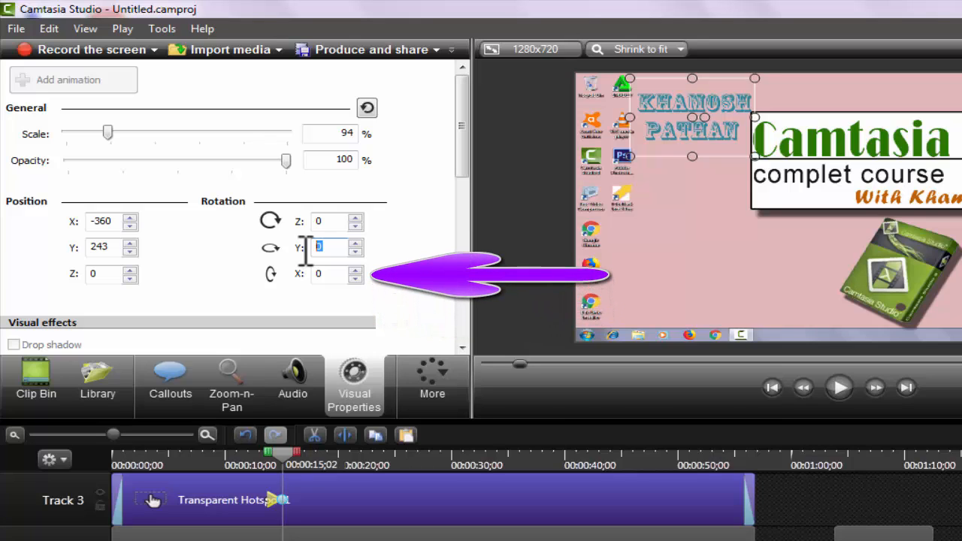
pyautogui.write('720')
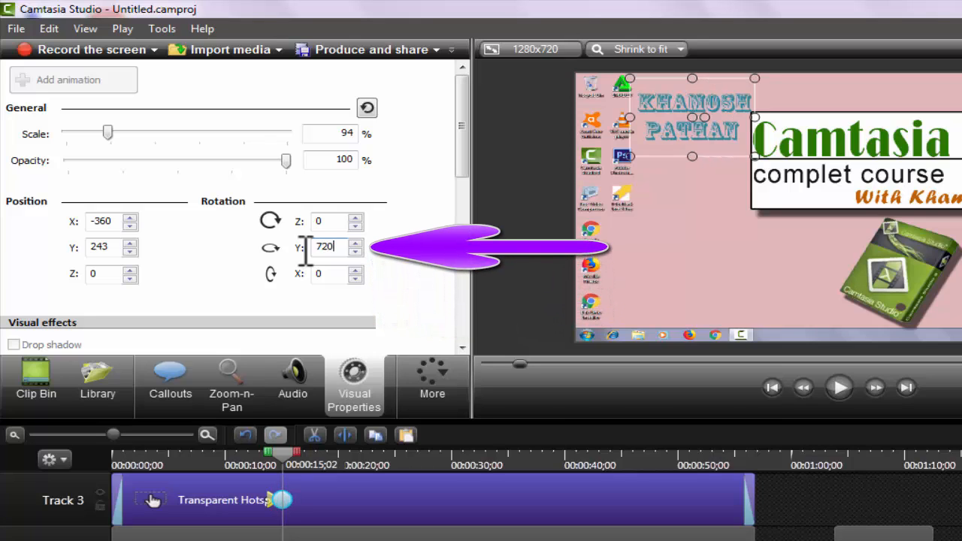
pyautogui.click(289, 500)
pyautogui.moveTo(289, 500); pyautogui.dragTo(296, 500)
# Preview the hotspot callout's Y-rotation animation from 0:00:13;17
pyautogui.click(266, 455)
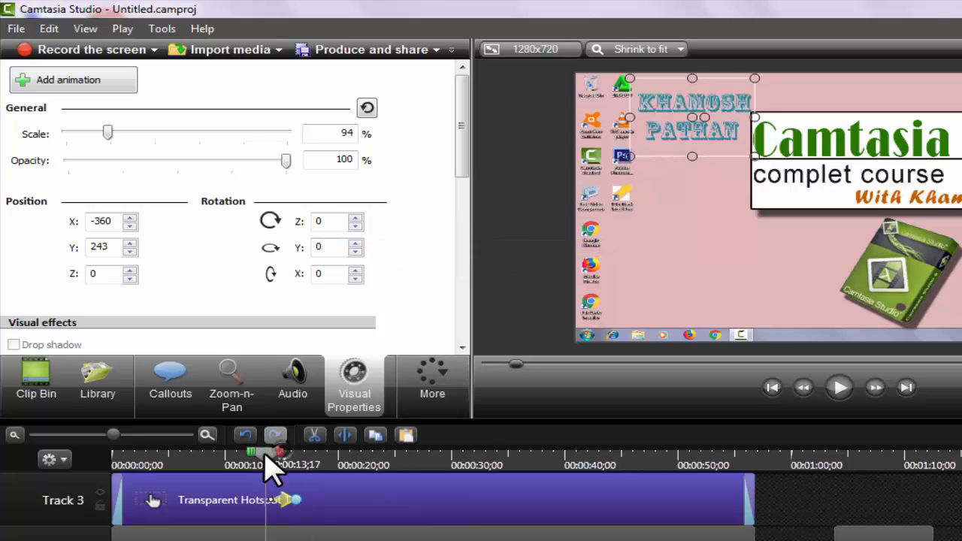
pyautogui.click(839, 389)
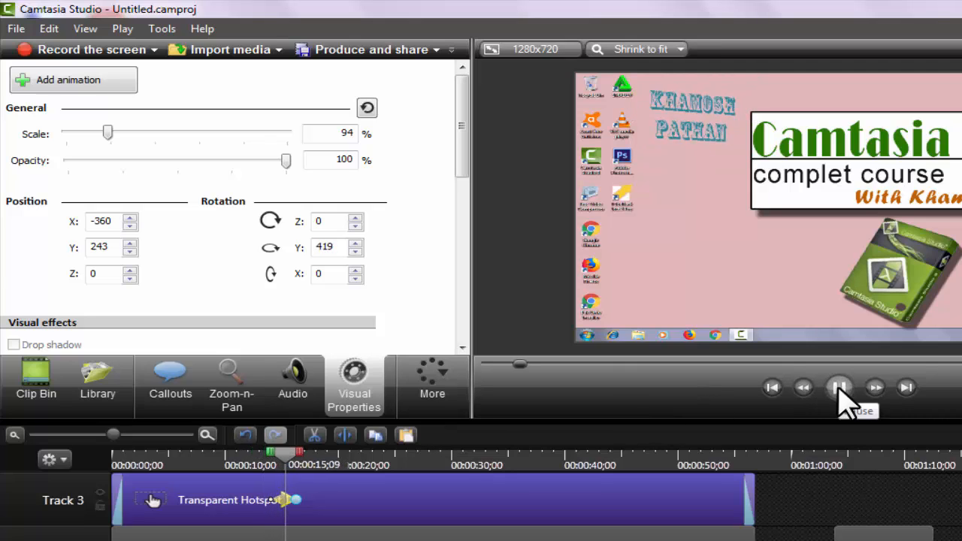
pyautogui.click(840, 389)
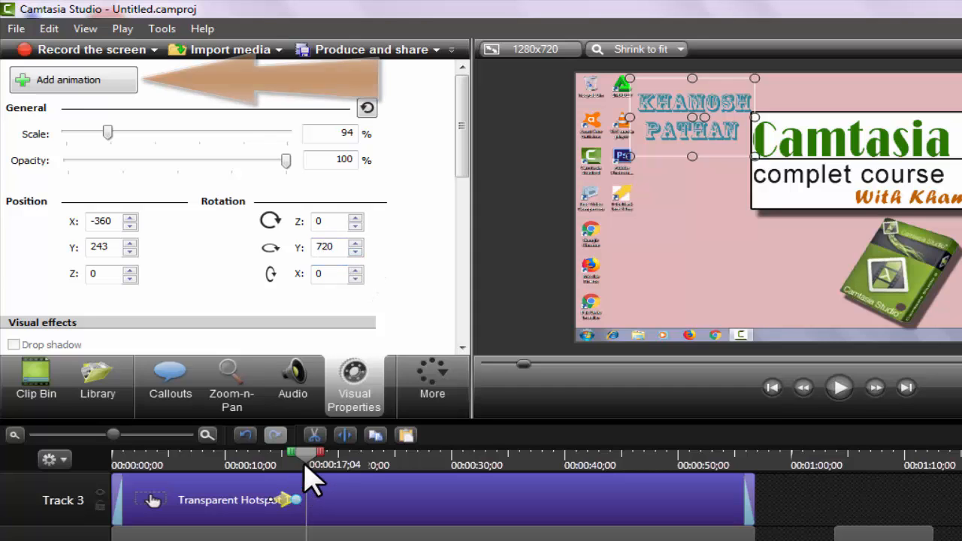
# Add a second hotspot animation at 0:00:38;07 with a Z rotation of 720, lengthen it slightly, and preview it from 0:00:36;22
pyautogui.moveTo(309, 460)
pyautogui.mouseDown()
pyautogui.moveTo(444, 498)
pyautogui.moveTo(541, 474)
pyautogui.mouseUp()
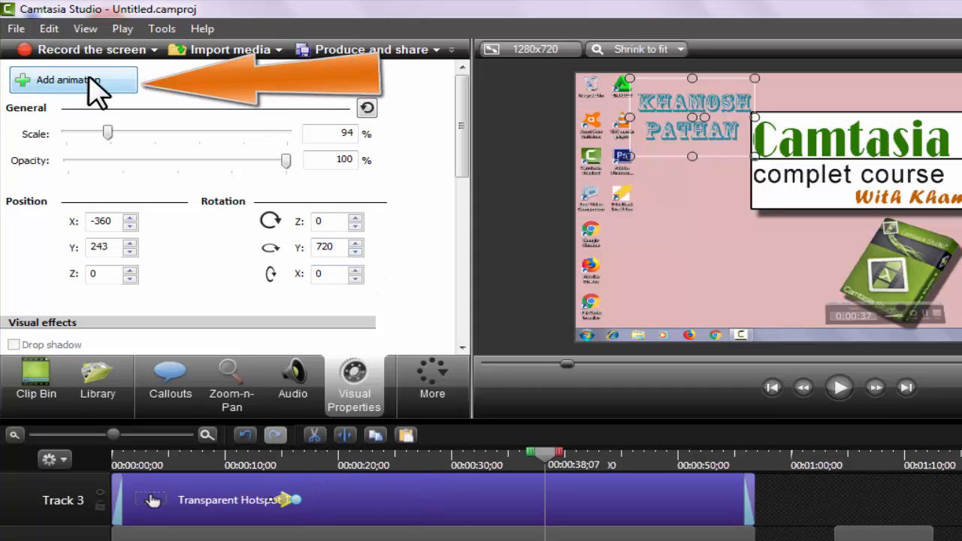
pyautogui.click(97, 88)
pyautogui.click(331, 221)
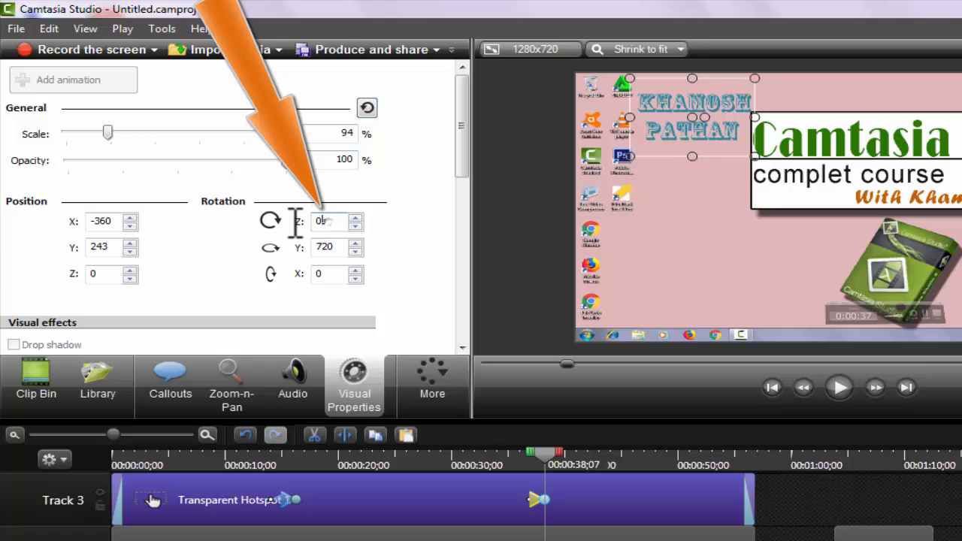
pyautogui.write('720')
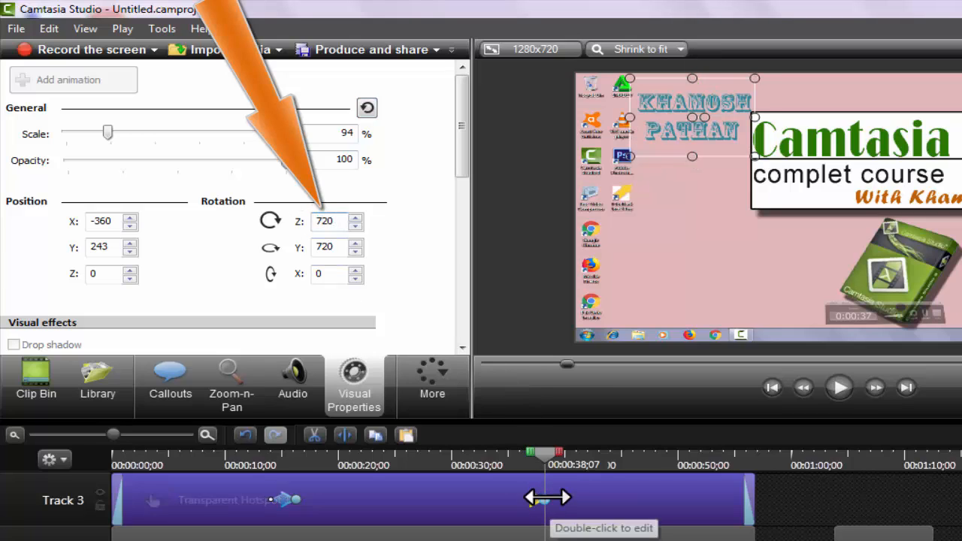
pyautogui.moveTo(548, 498); pyautogui.dragTo(560, 499)
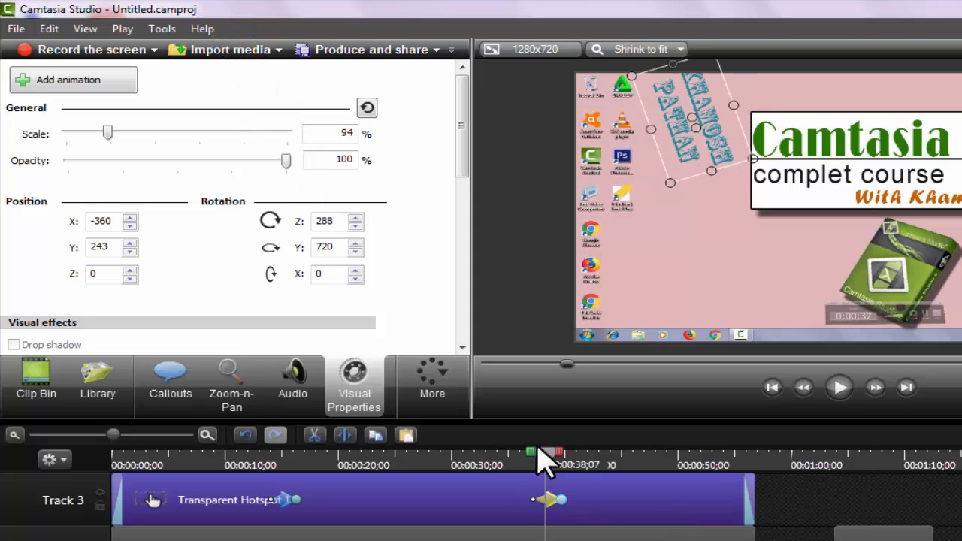
pyautogui.moveTo(552, 455); pyautogui.dragTo(529, 455)
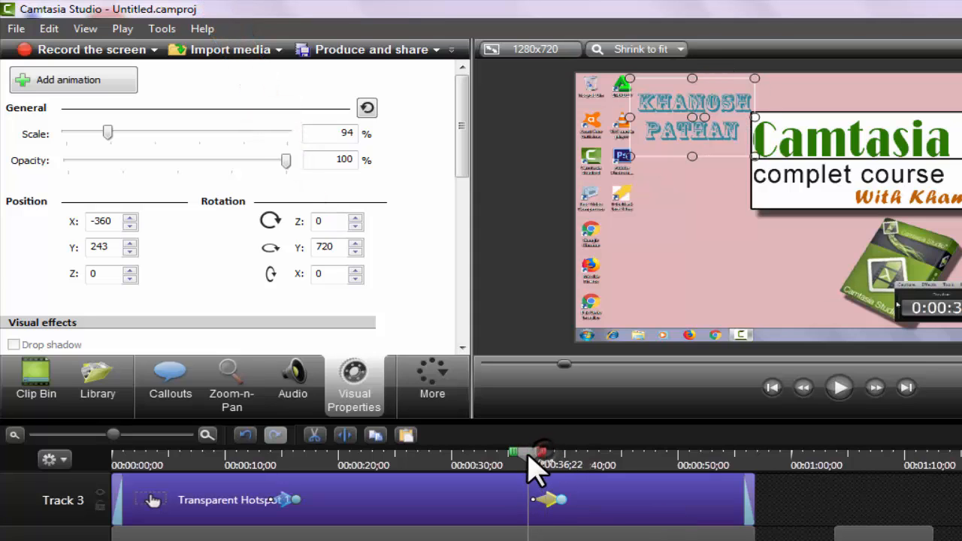
pyautogui.click(835, 391)
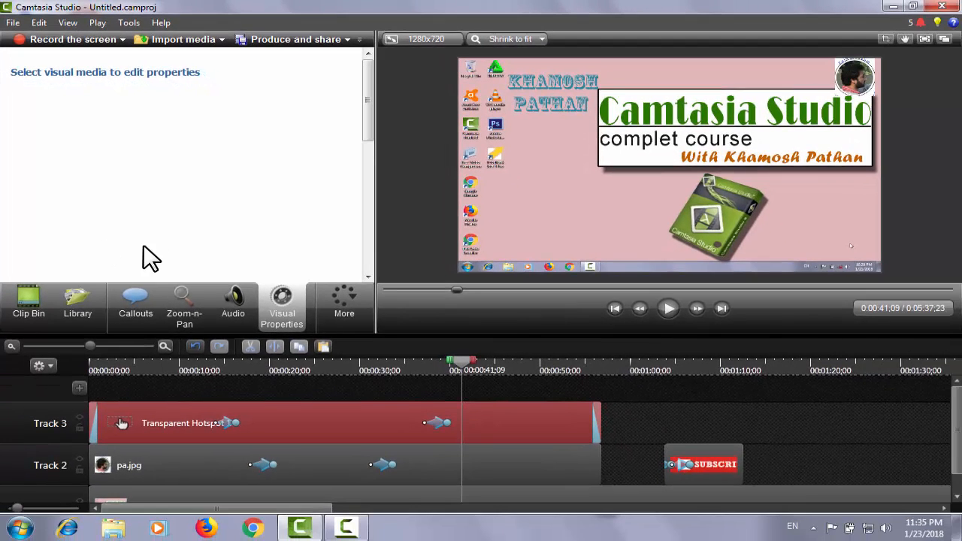
# Add a single-headed arrow callout from Shapes with Text and move its clip to Track 2 after the subscribe image, at about 0:01:20
pyautogui.click(127, 302)
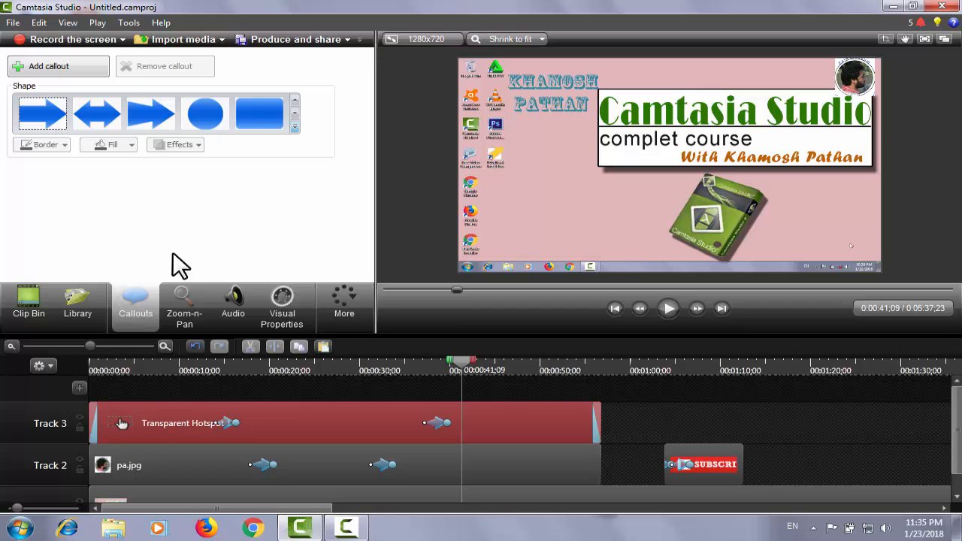
pyautogui.click(294, 126)
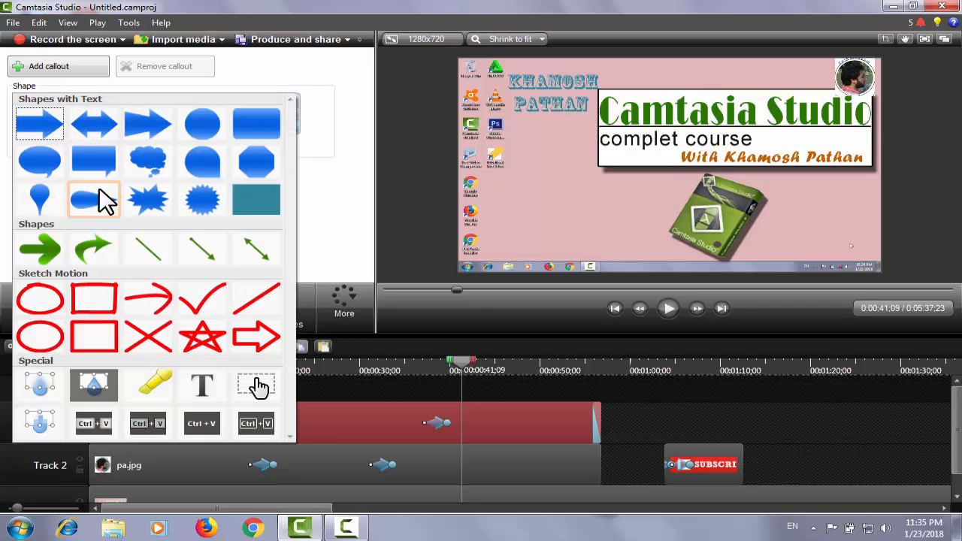
pyautogui.click(53, 130)
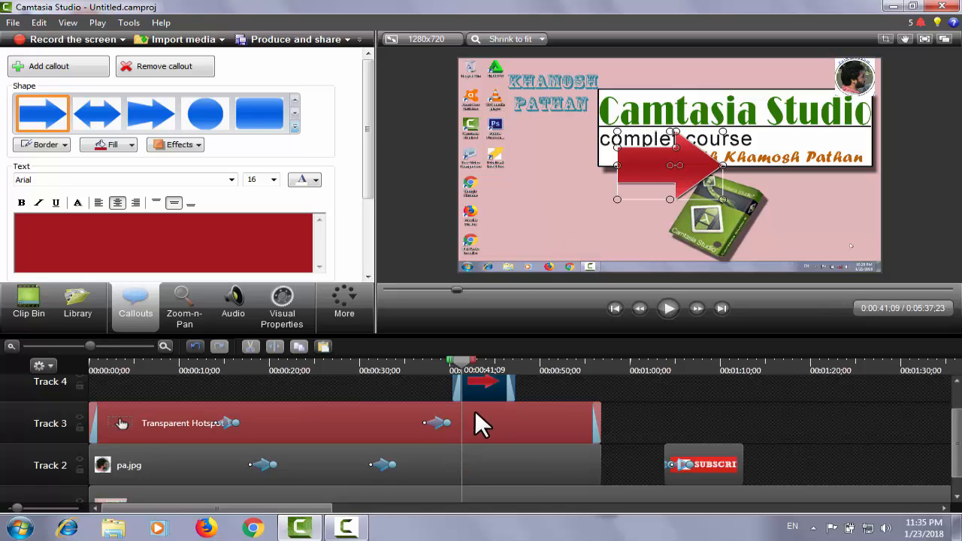
pyautogui.moveTo(485, 389); pyautogui.dragTo(843, 466)
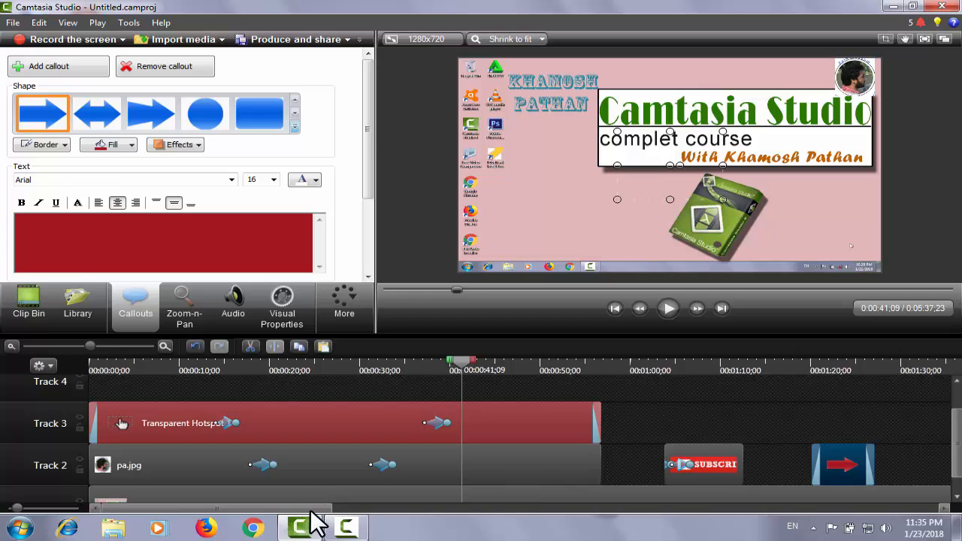
# At 0:01:21;10, flatten the red arrow callout, rotate it to Z -180 so it points left, and raise it to Y 95
pyautogui.moveTo(310, 509); pyautogui.dragTo(443, 522)
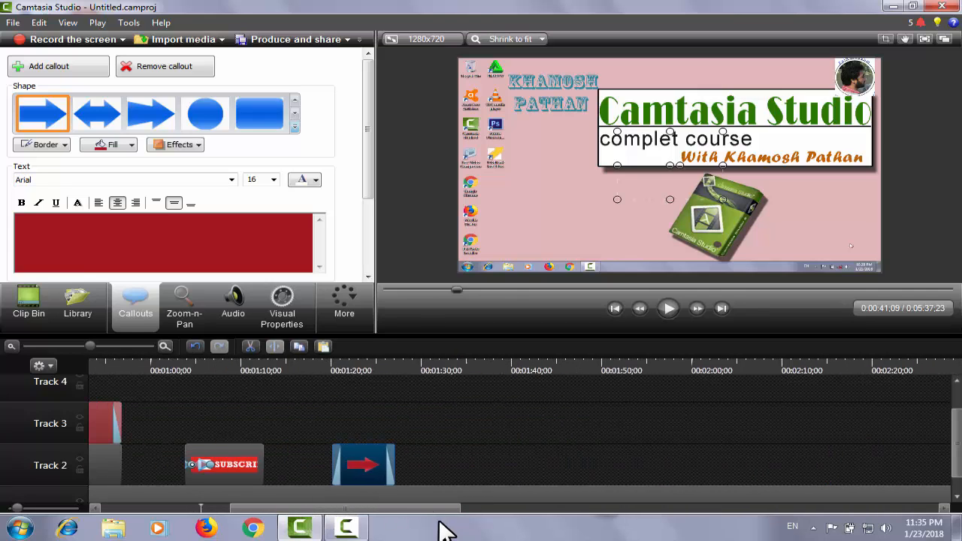
pyautogui.click(343, 361)
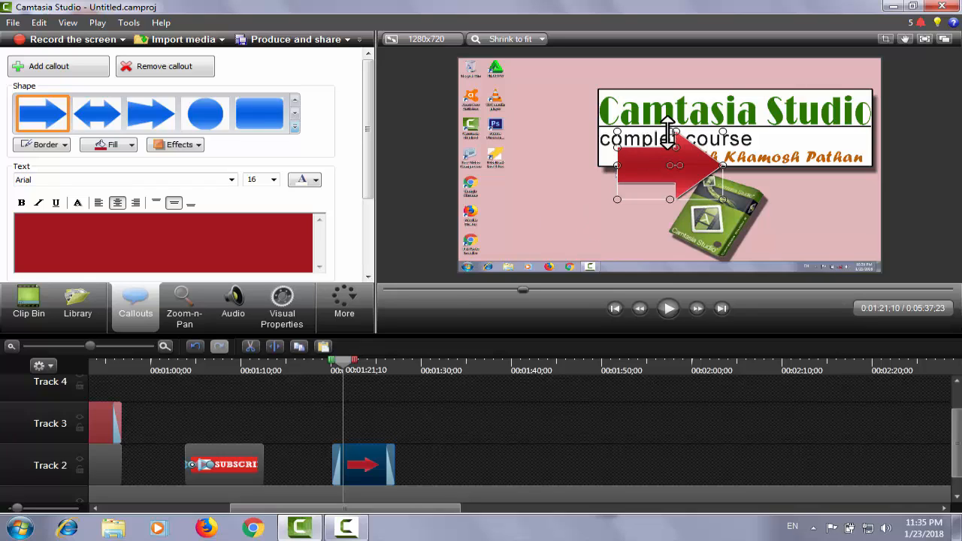
pyautogui.moveTo(669, 138); pyautogui.dragTo(669, 156)
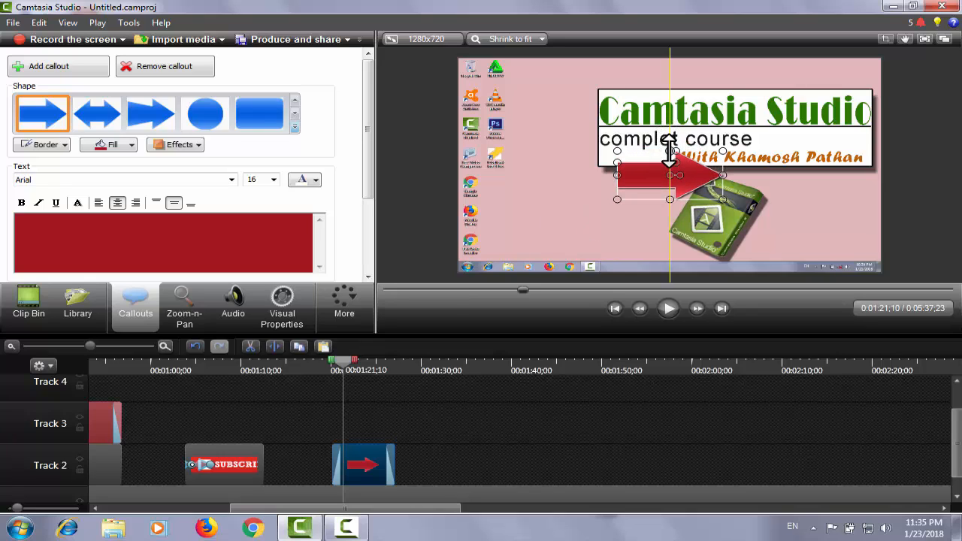
pyautogui.moveTo(617, 175); pyautogui.dragTo(665, 137)
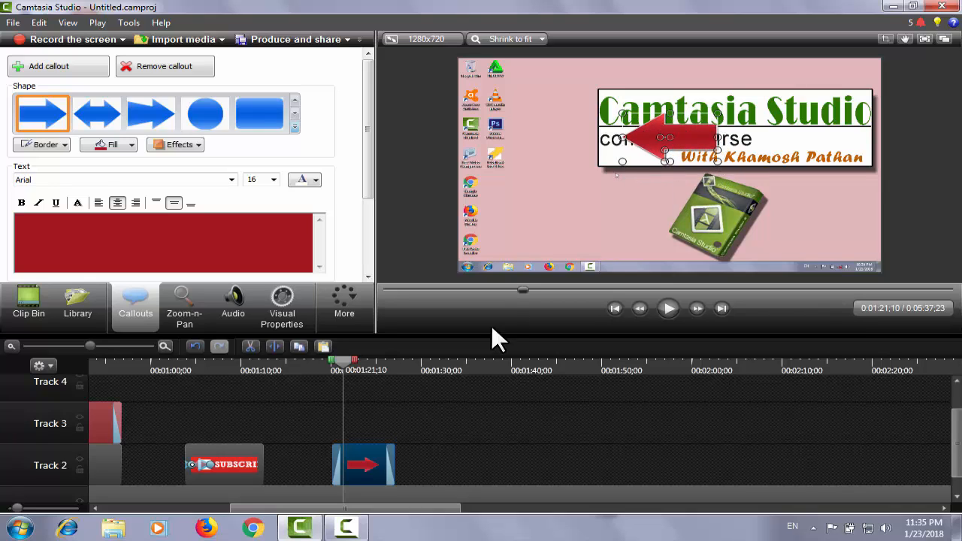
# Add an animation to the arrow callout at 0:01:21;18 and move the arrow over the desktop icons, to about X -437, Y 133
pyautogui.click(345, 369)
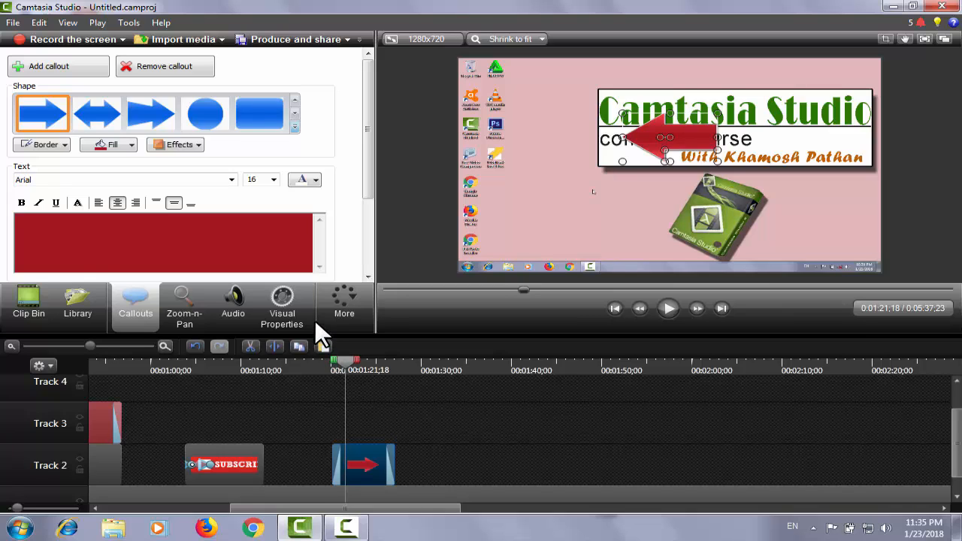
pyautogui.click(294, 317)
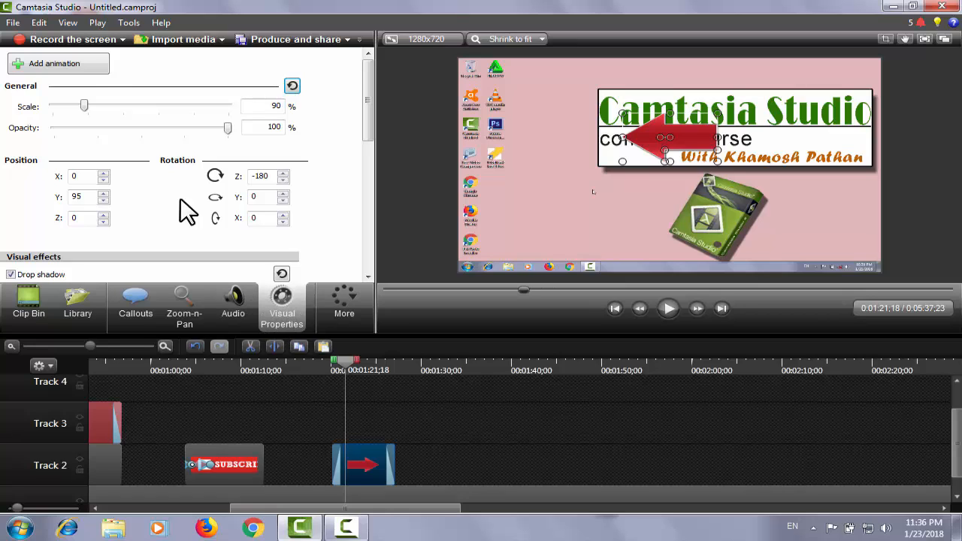
pyautogui.click(63, 62)
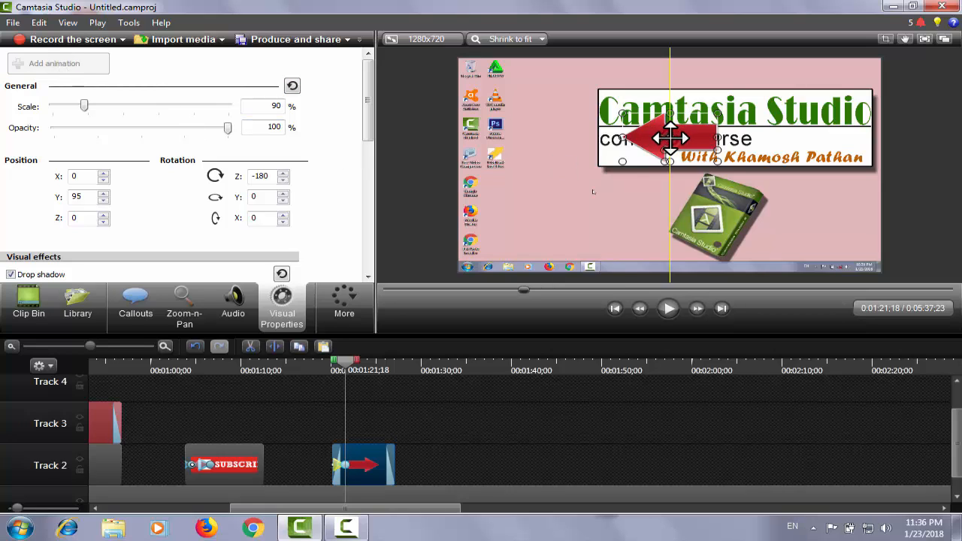
pyautogui.moveTo(670, 138); pyautogui.dragTo(525, 126)
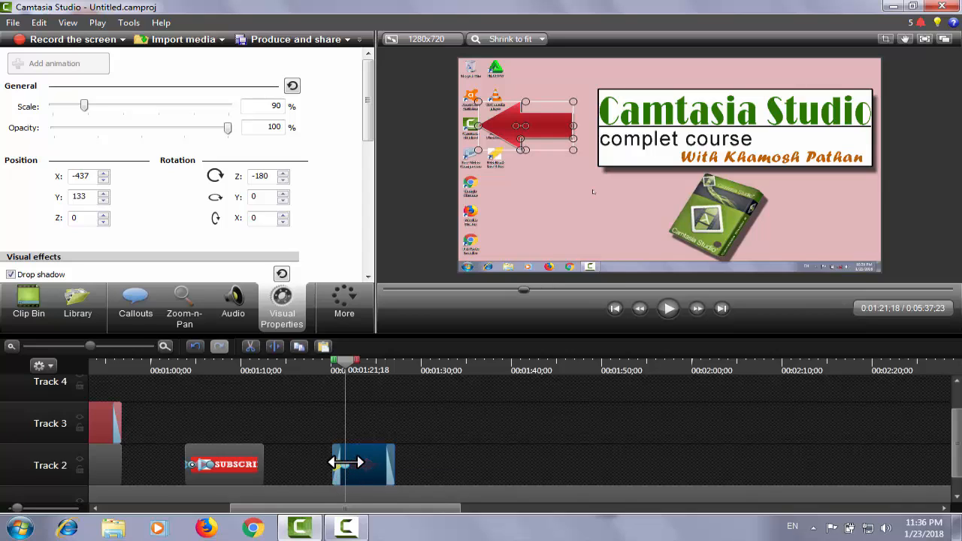
# Lengthen the arrow callout's animation slightly to slow its move to the desktop icons, and preview it from 0:01:19;28
pyautogui.moveTo(347, 463); pyautogui.dragTo(354, 465)
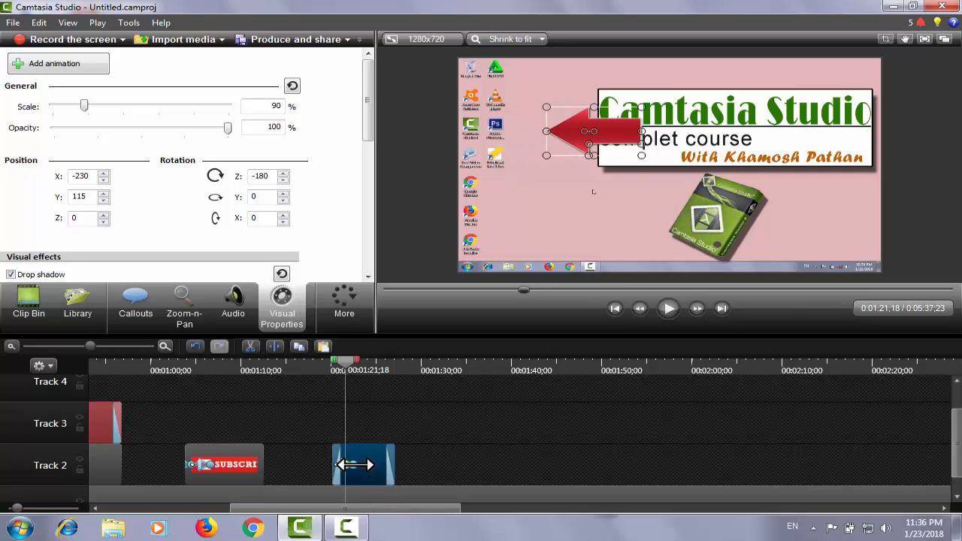
pyautogui.moveTo(348, 370); pyautogui.dragTo(334, 368)
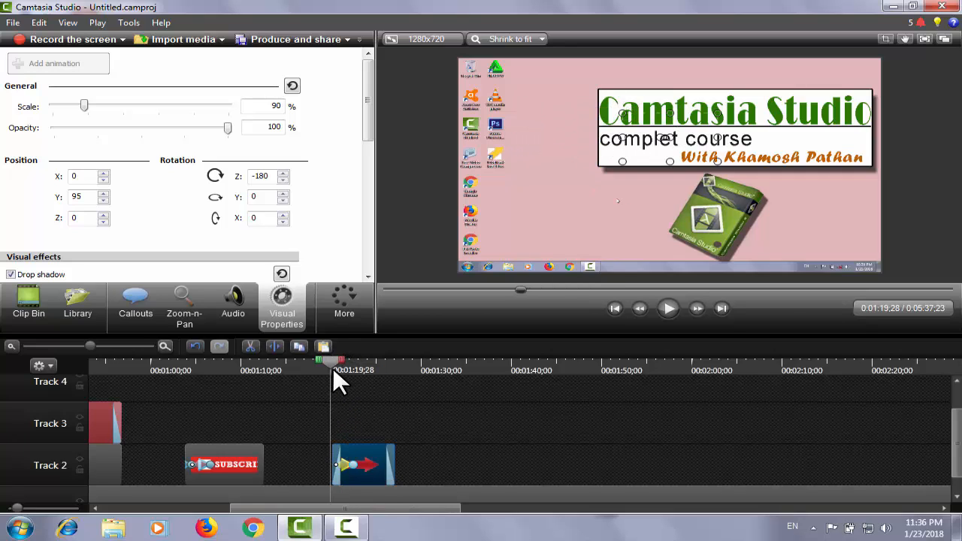
pyautogui.click(670, 306)
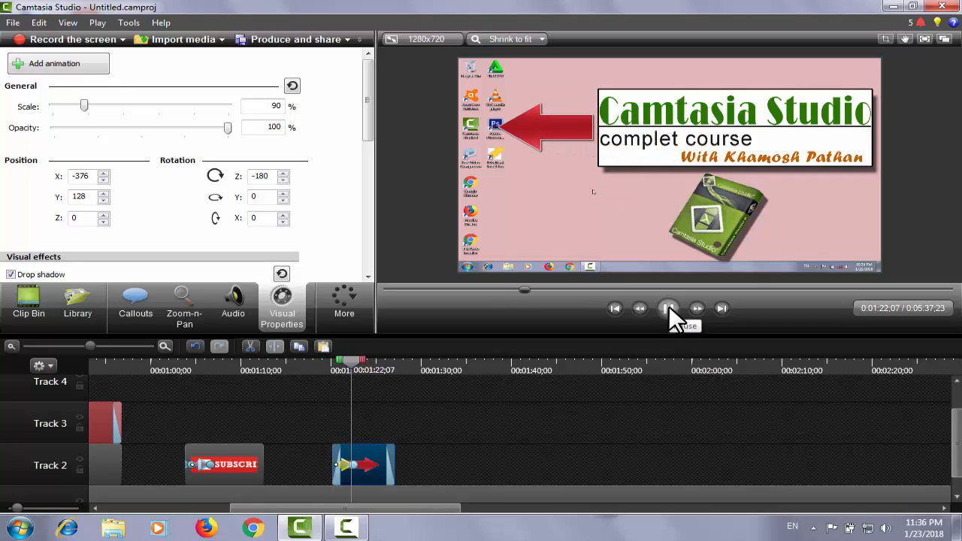
pyautogui.click(669, 306)
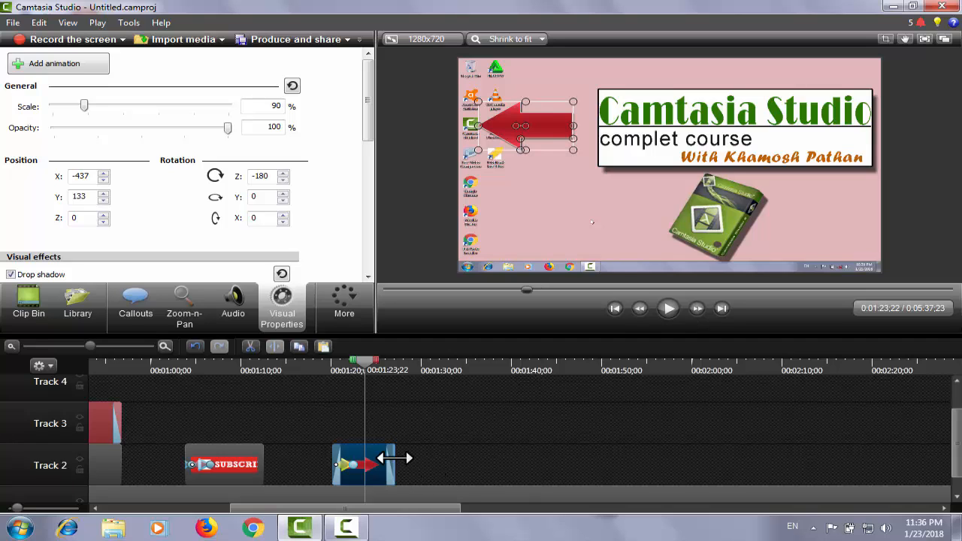
# Extend the arrow clip to about 0:01:29, add a second animation at 0:01:23;22, and aim the arrow at the product box with X -66, Y -42, Z rotation -38
pyautogui.moveTo(395, 459); pyautogui.dragTo(416, 459)
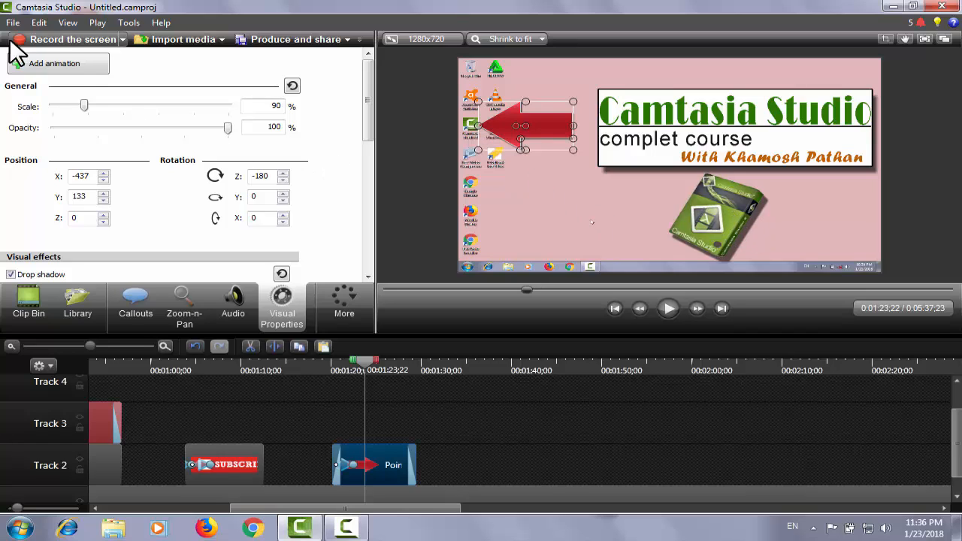
pyautogui.click(62, 66)
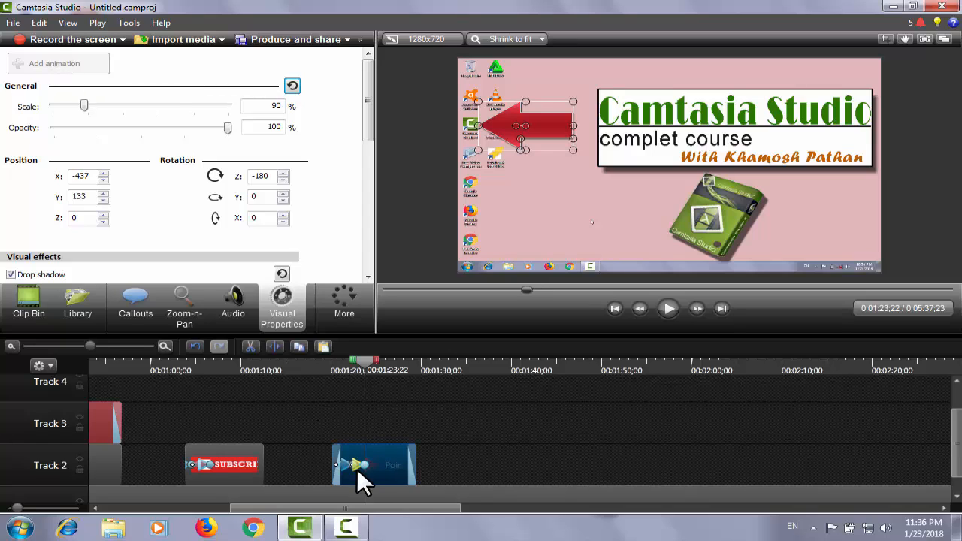
pyautogui.moveTo(358, 465); pyautogui.dragTo(364, 466)
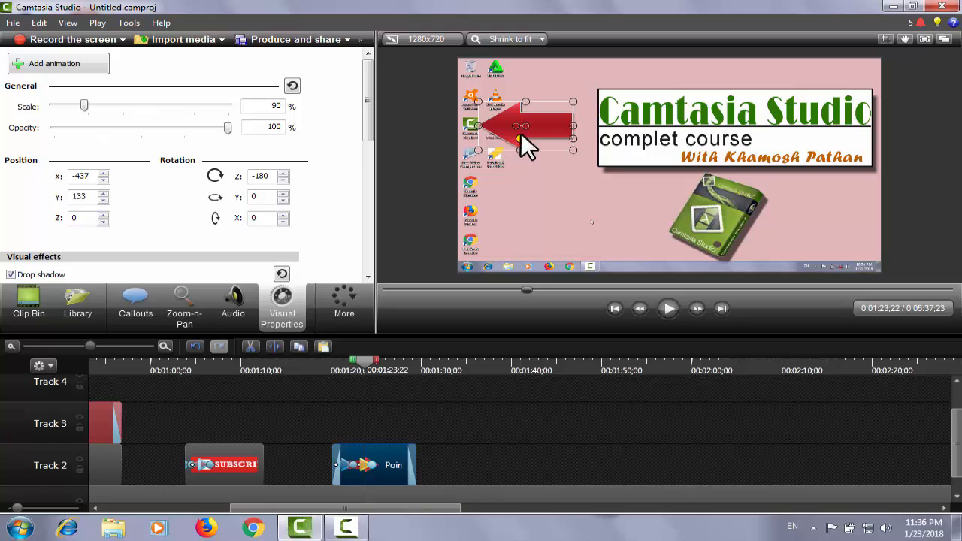
pyautogui.moveTo(515, 125); pyautogui.dragTo(657, 181)
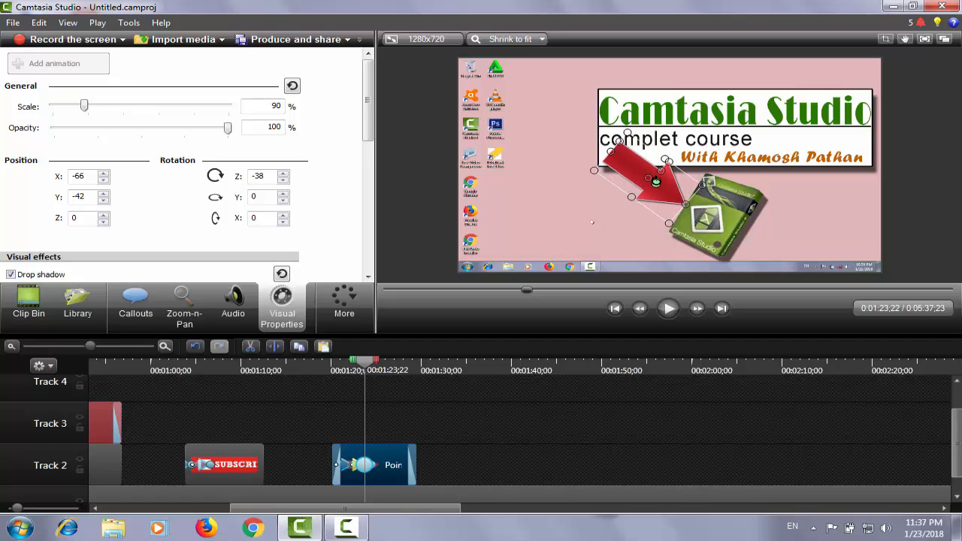
# Lengthen the arrow's second animation to end at about 0:01:26, and preview both arrow movements from 0:01:20;04
pyautogui.moveTo(367, 465); pyautogui.dragTo(398, 463)
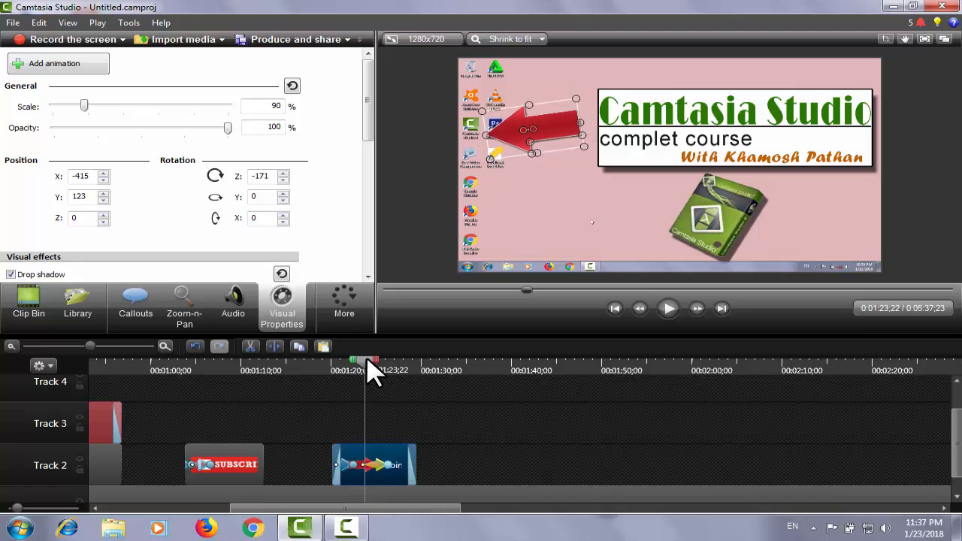
pyautogui.moveTo(374, 372); pyautogui.dragTo(335, 361)
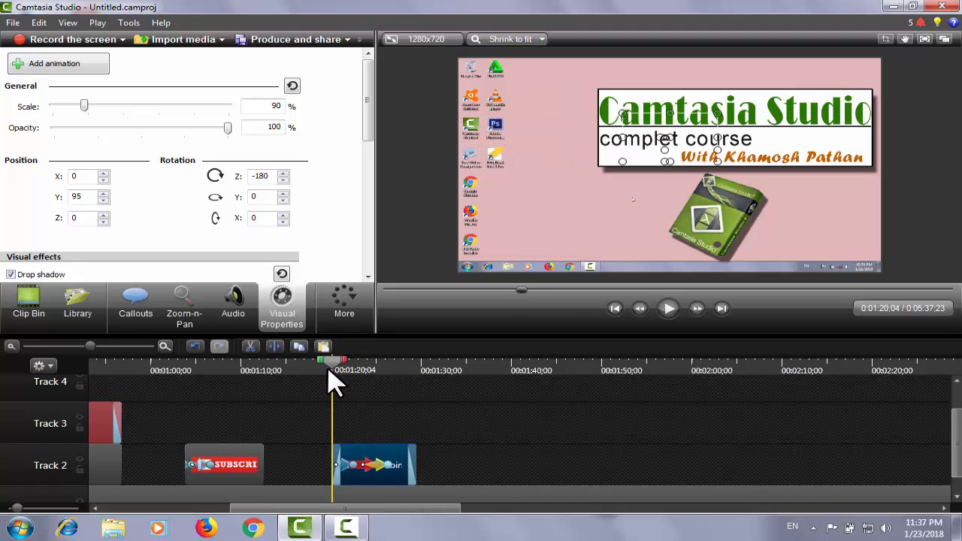
pyautogui.click(667, 309)
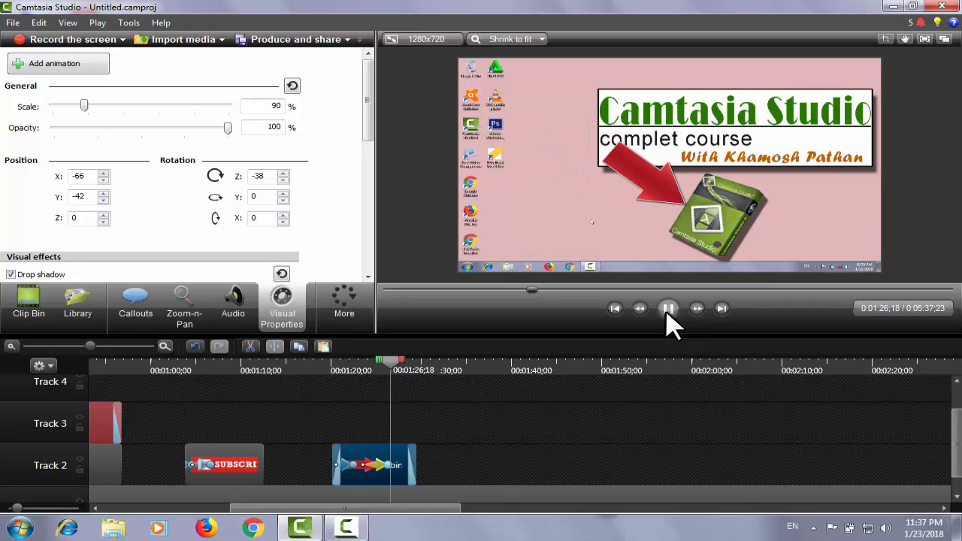
pyautogui.click(667, 309)
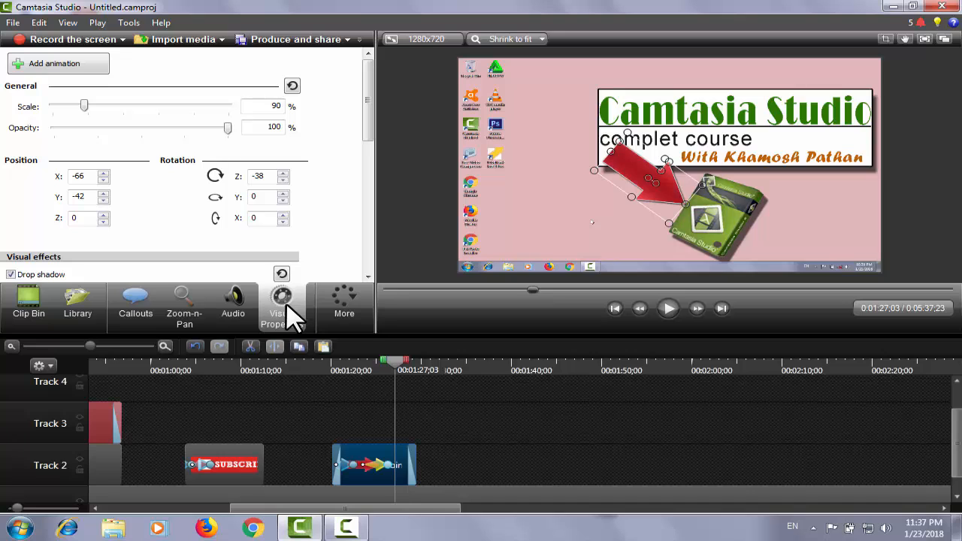
# Open the list of additional editing features
pyautogui.click(361, 328)
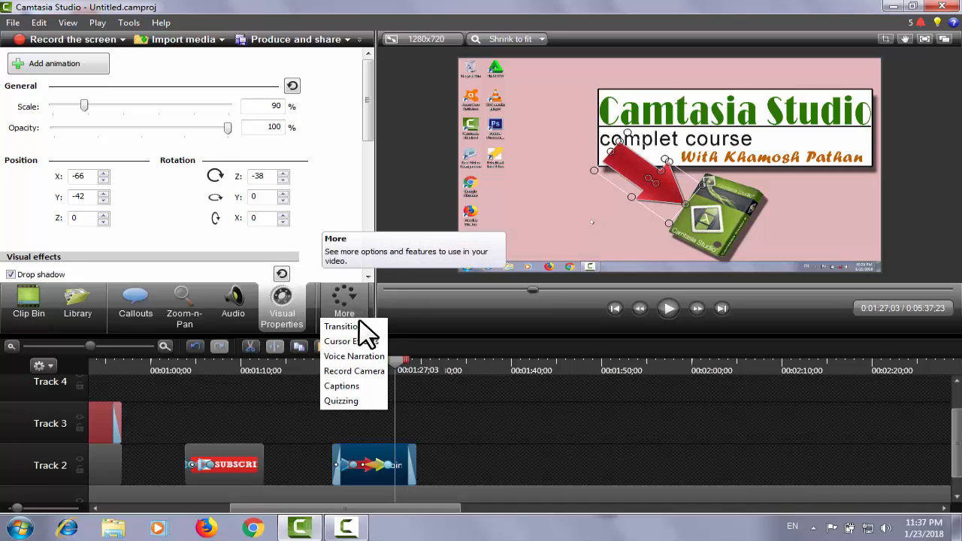